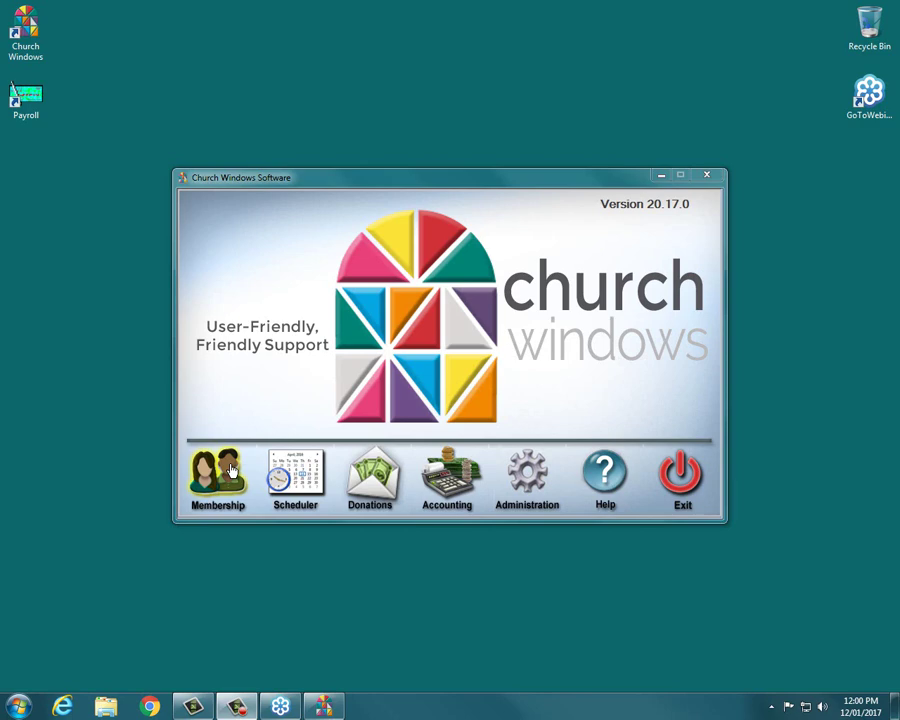
Open the People records in the Membership module and maximize both the records window and the Membership window
left_click(232, 470)
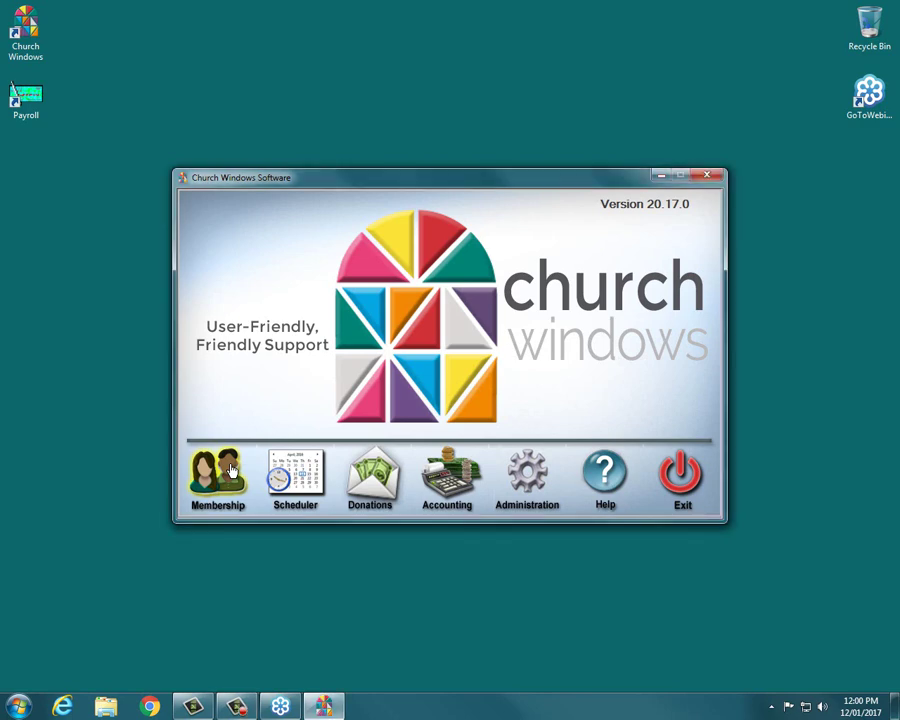
left_click(232, 470)
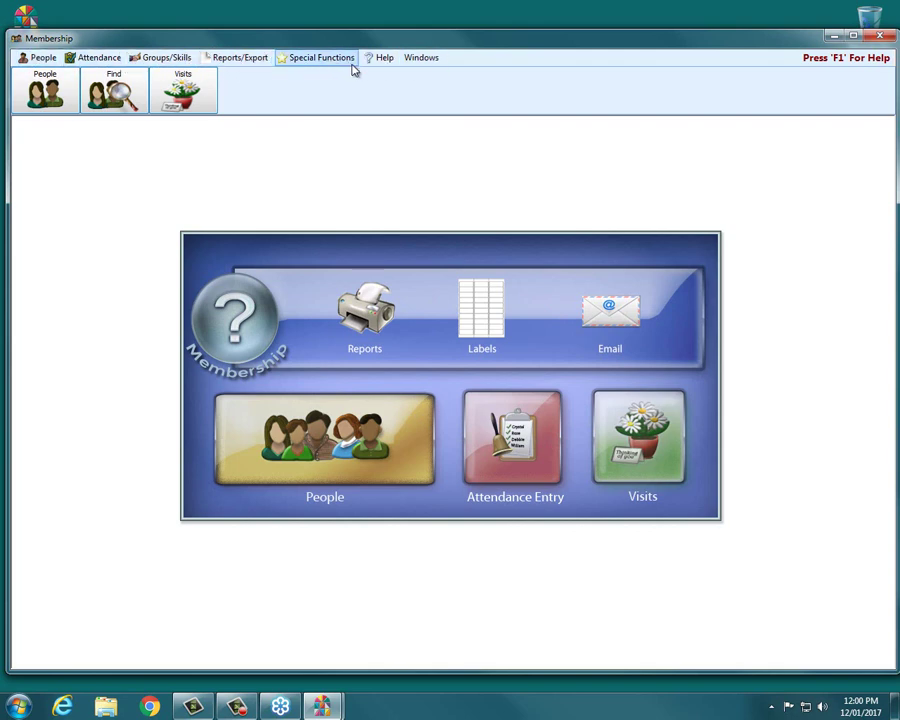
left_click(323, 436)
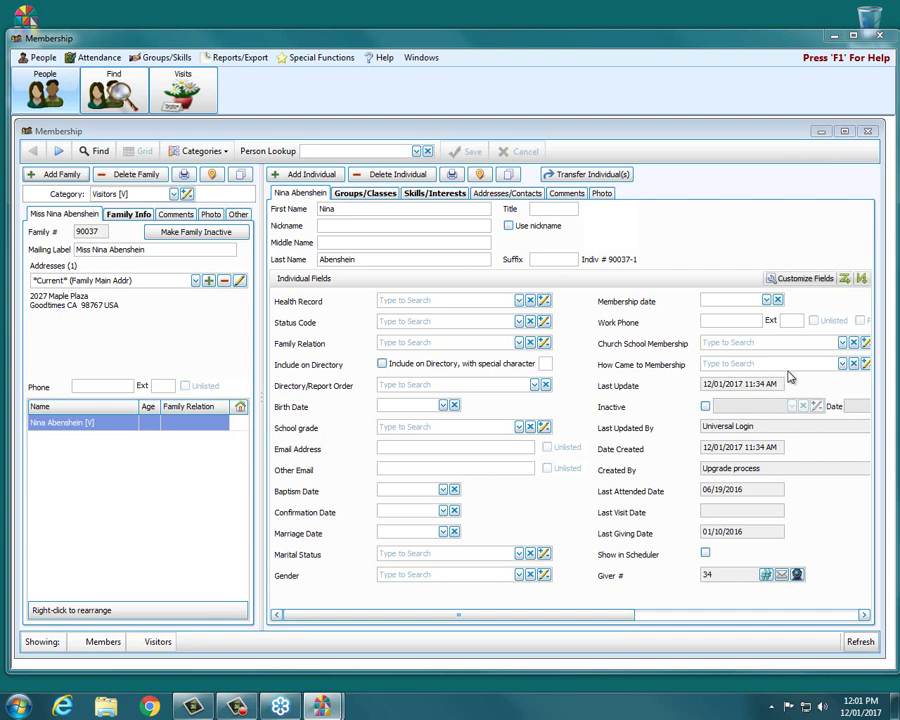
left_click(844, 132)
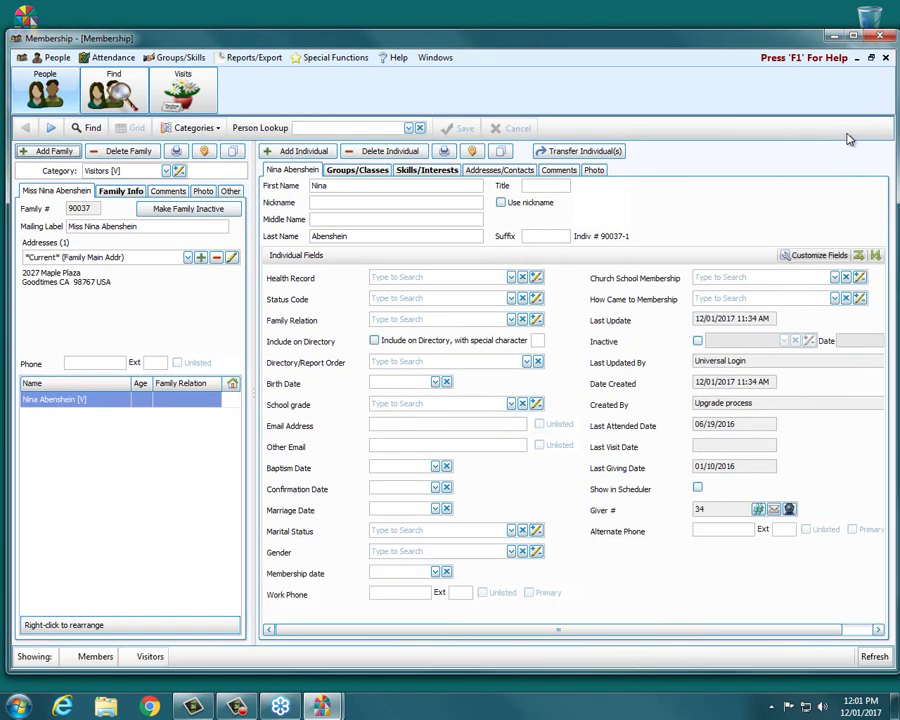
left_click(856, 36)
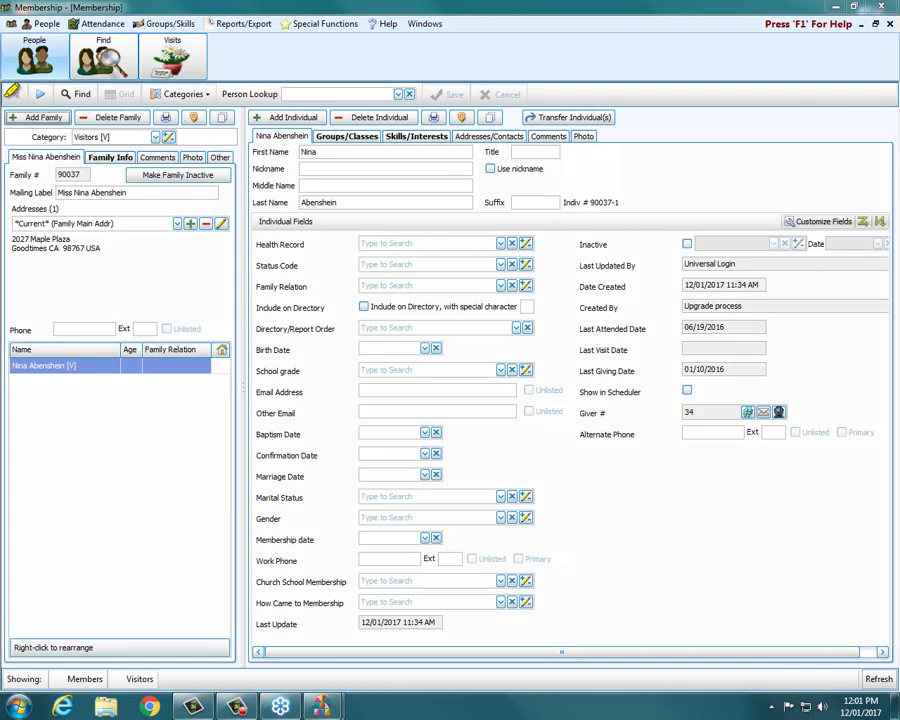
mouse_move(4, 117)
left_mouse_down()
mouse_move(5, 132)
mouse_move(29, 138)
mouse_move(588, 138)
mouse_move(623, 124)
mouse_move(627, 88)
mouse_move(520, 72)
mouse_move(110, 75)
mouse_move(22, 80)
mouse_move(4, 99)
left_mouse_up()
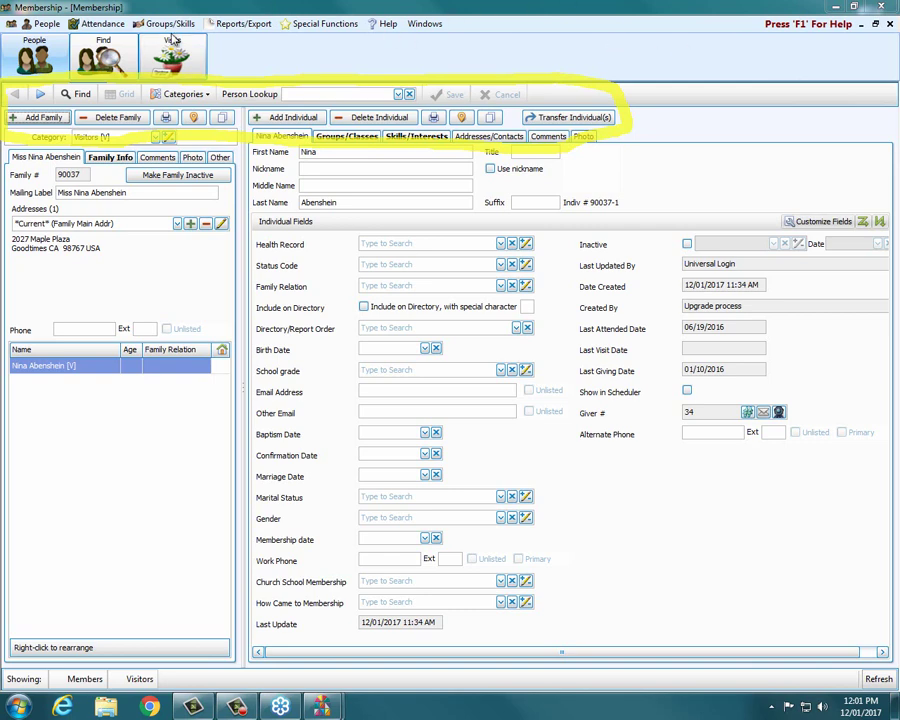
left_click(32, 95)
left_click(22, 95)
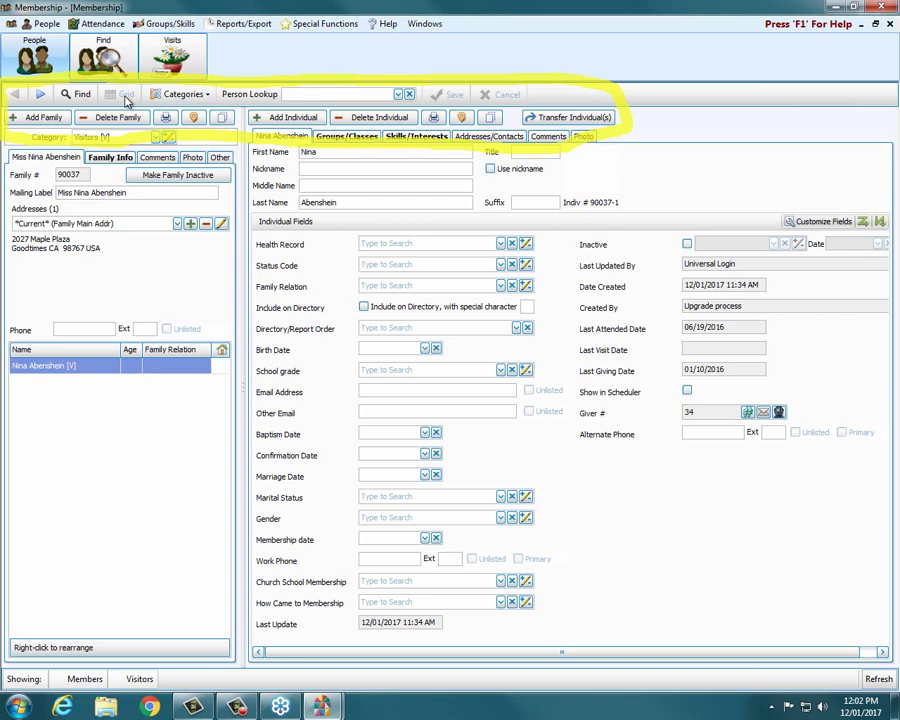
Review the category filter choices and browse the names available in Person Lookup
left_click(208, 96)
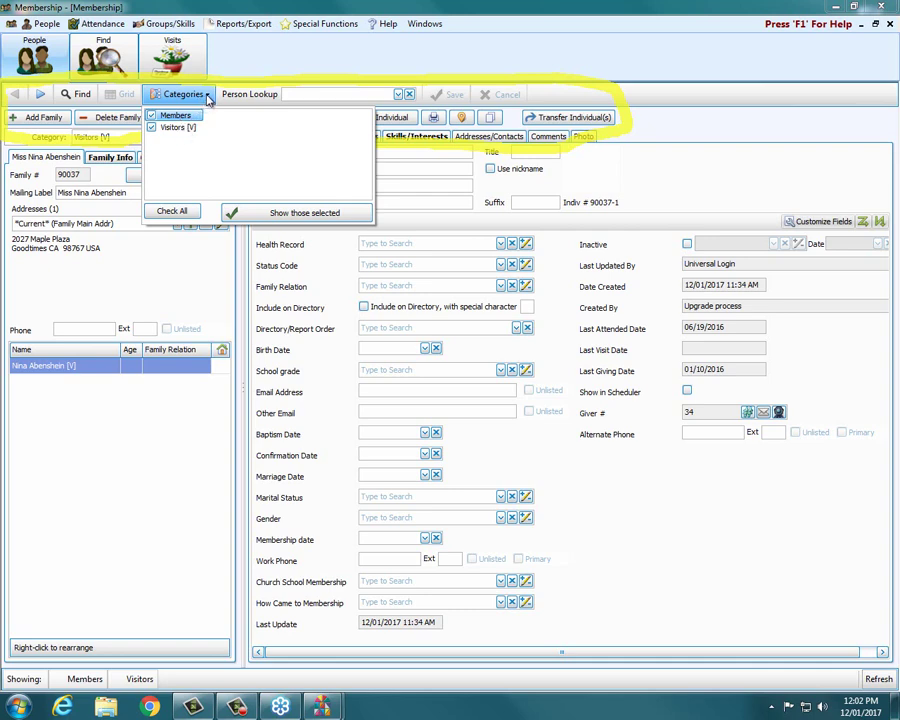
left_click(208, 95)
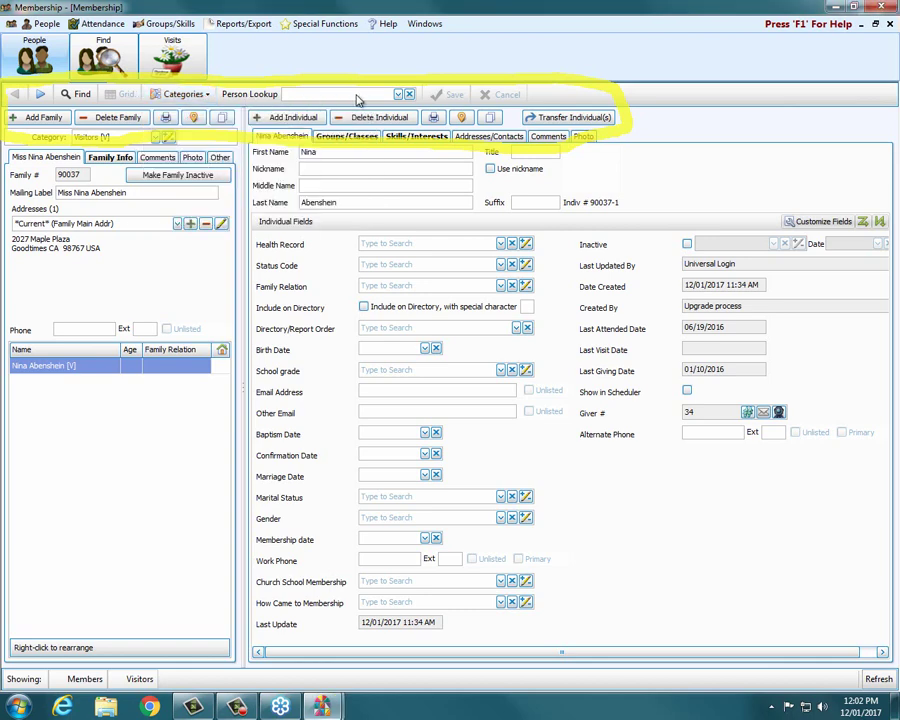
left_click(401, 94)
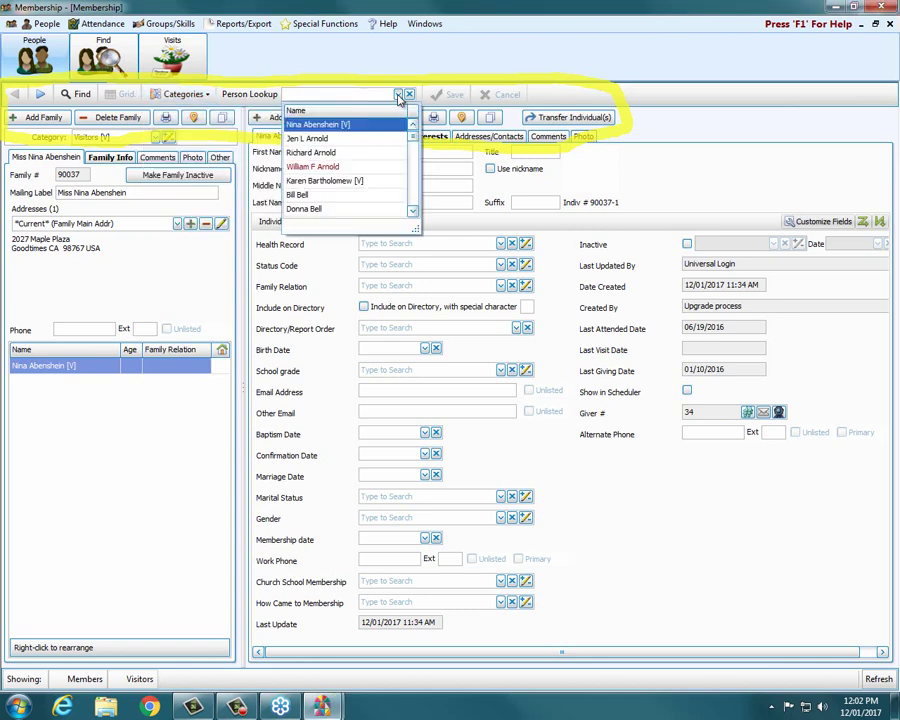
scroll(388, 150, "down", 7)
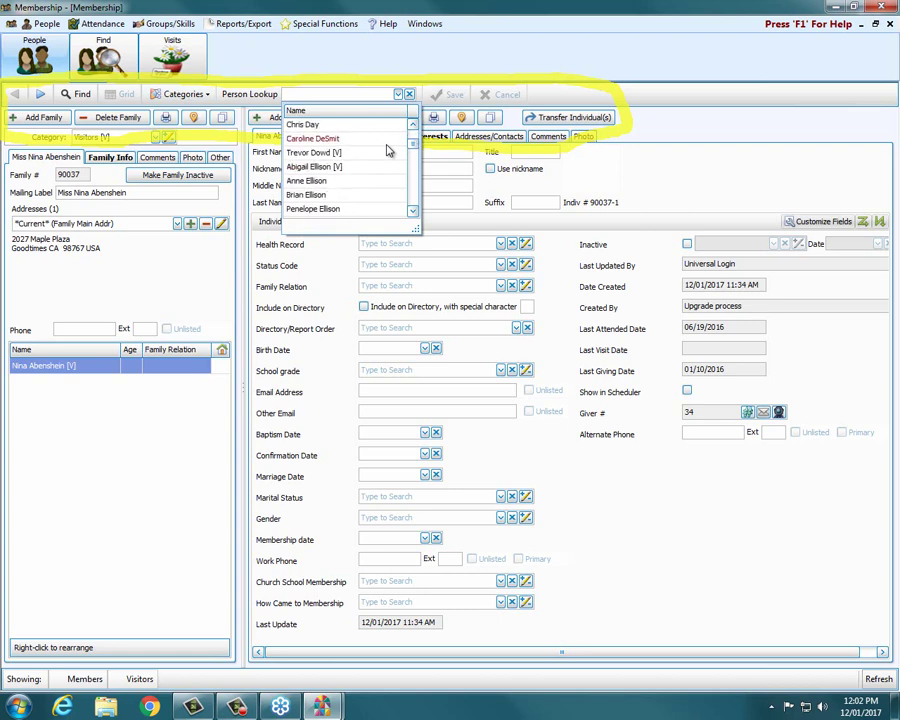
left_click(338, 94)
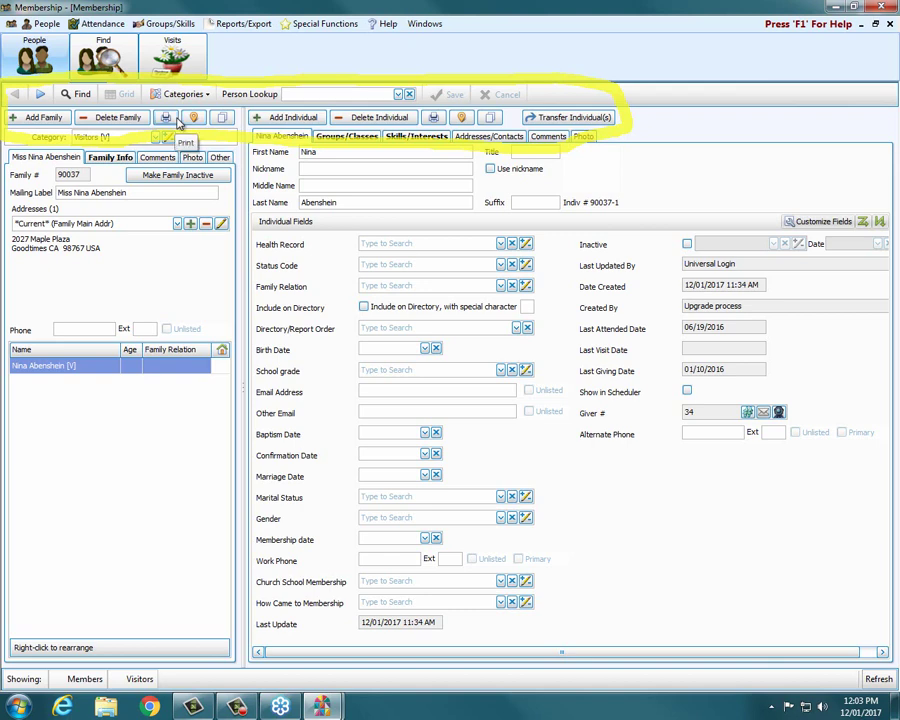
Check which print options are offered for the family and for the individual
left_click(167, 118)
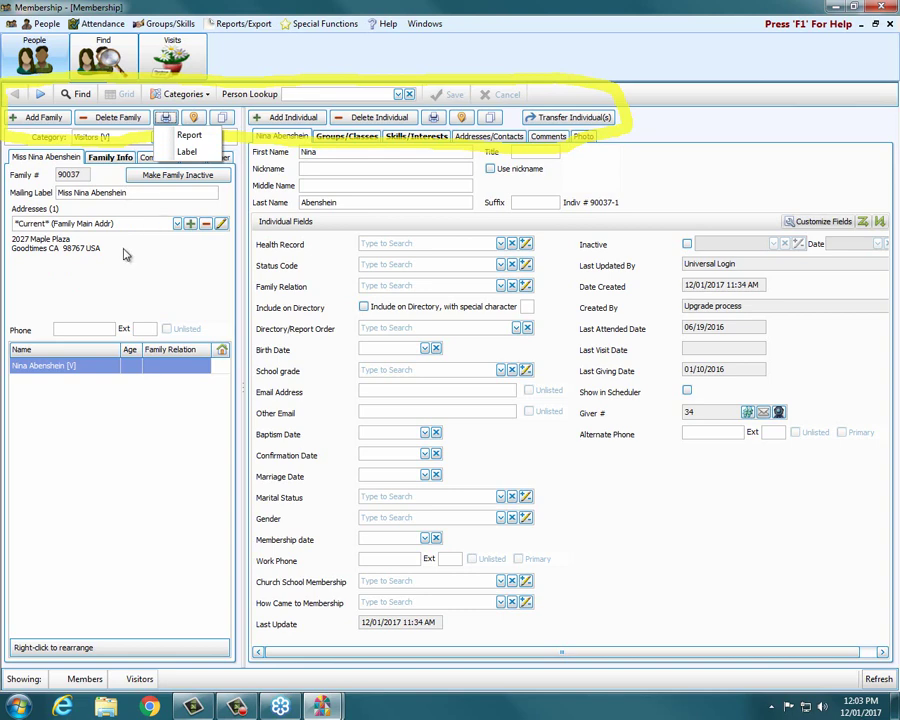
left_click(433, 118)
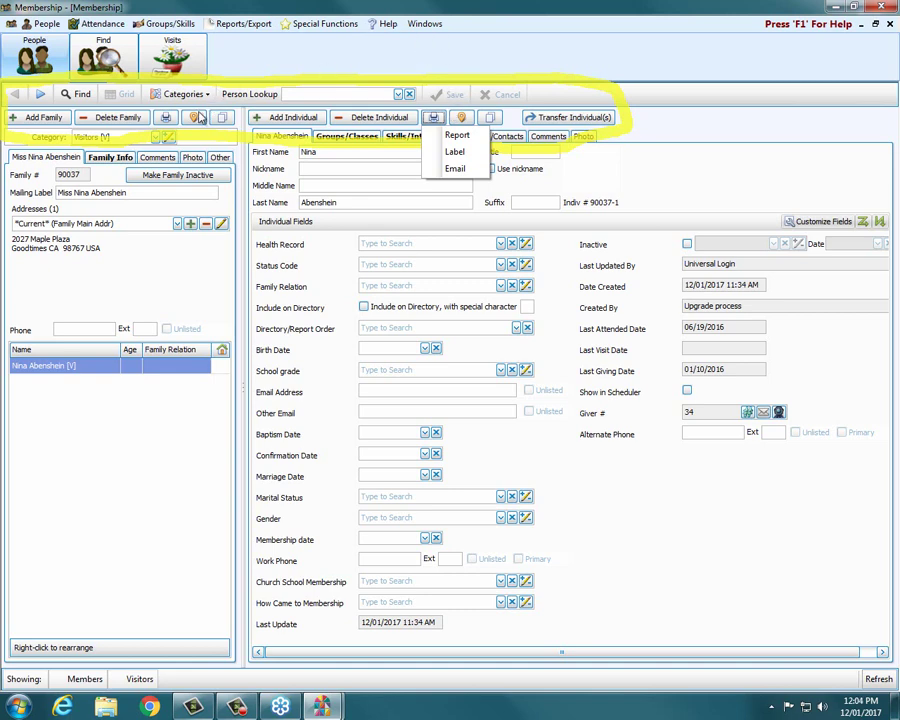
Open Maps and Driving Directions for the family, restore it to a smaller window and move it clear of the toolbar
left_click(196, 118)
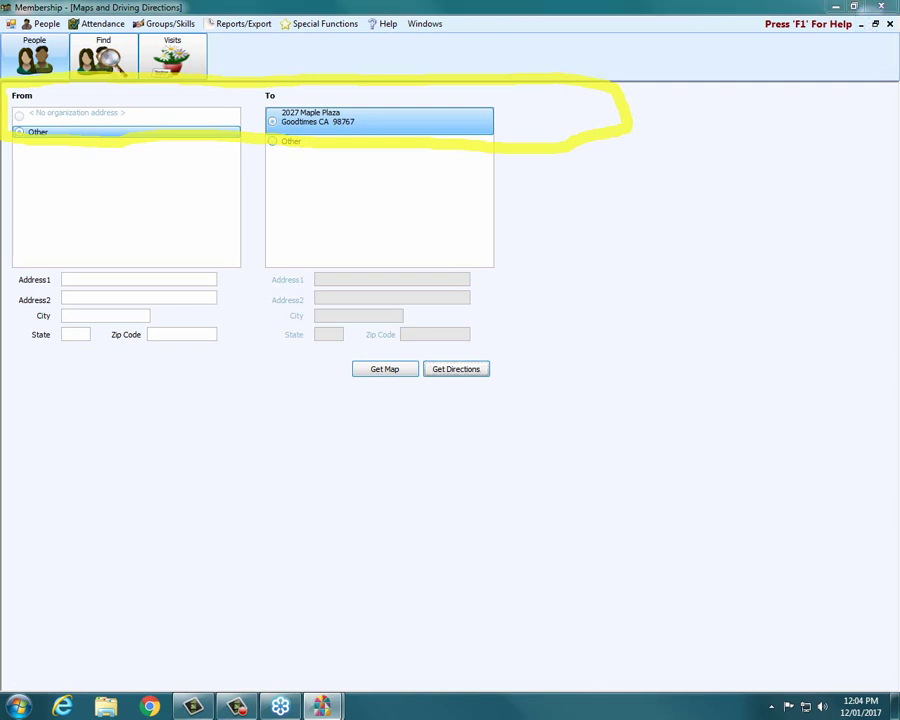
key("Escape")
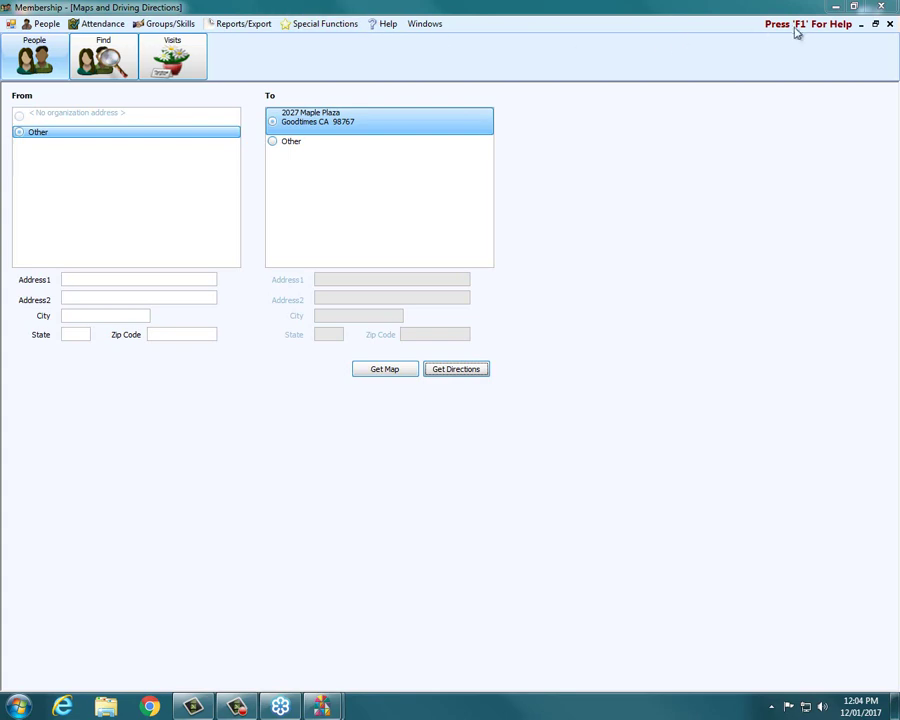
left_click(876, 24)
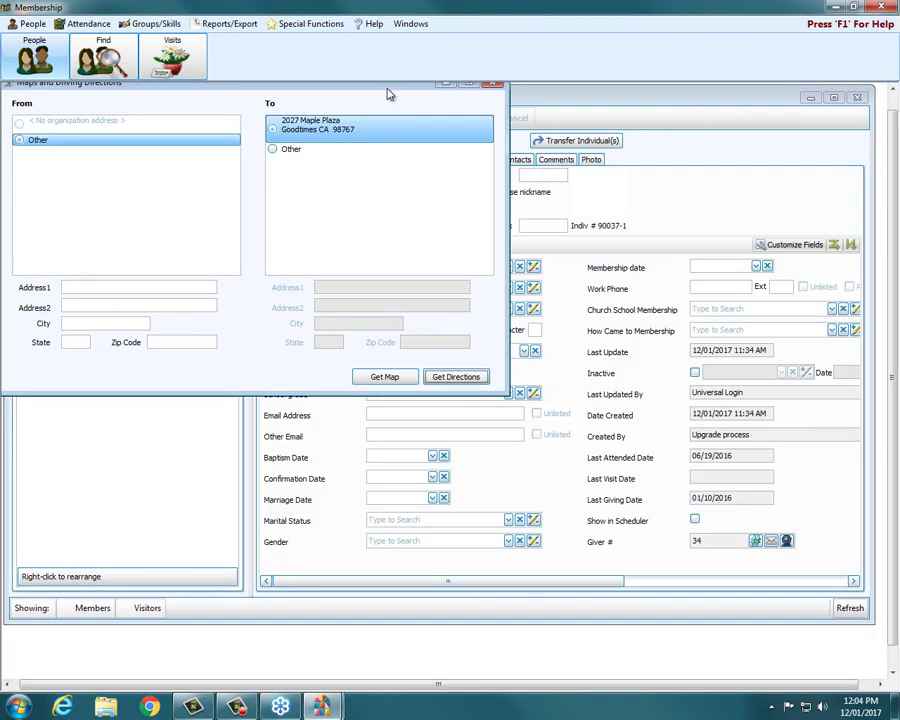
left_click_drag(407, 111, 537, 177)
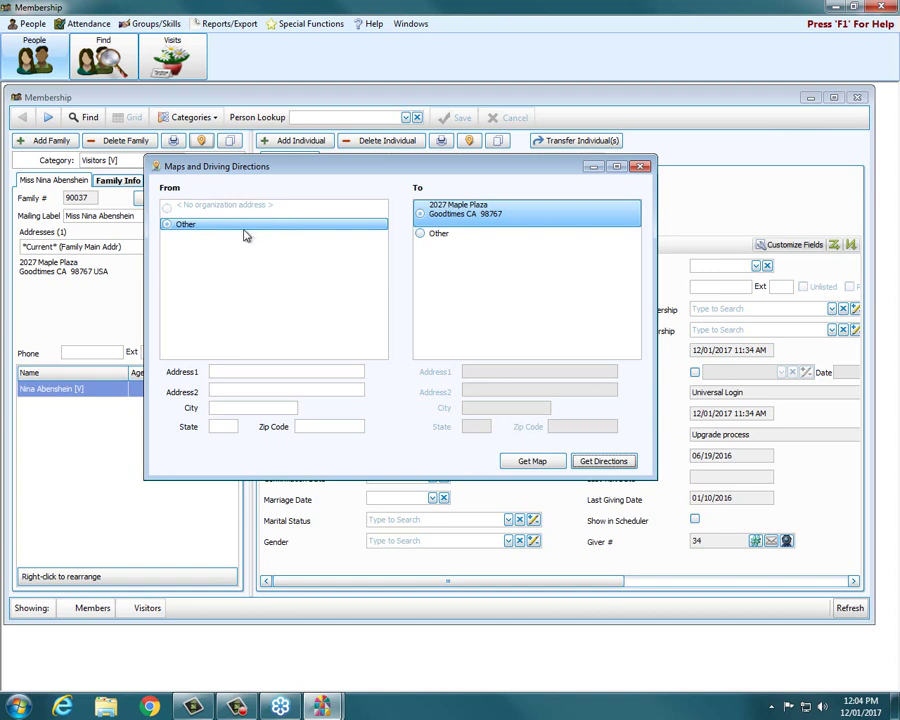
left_click(247, 370)
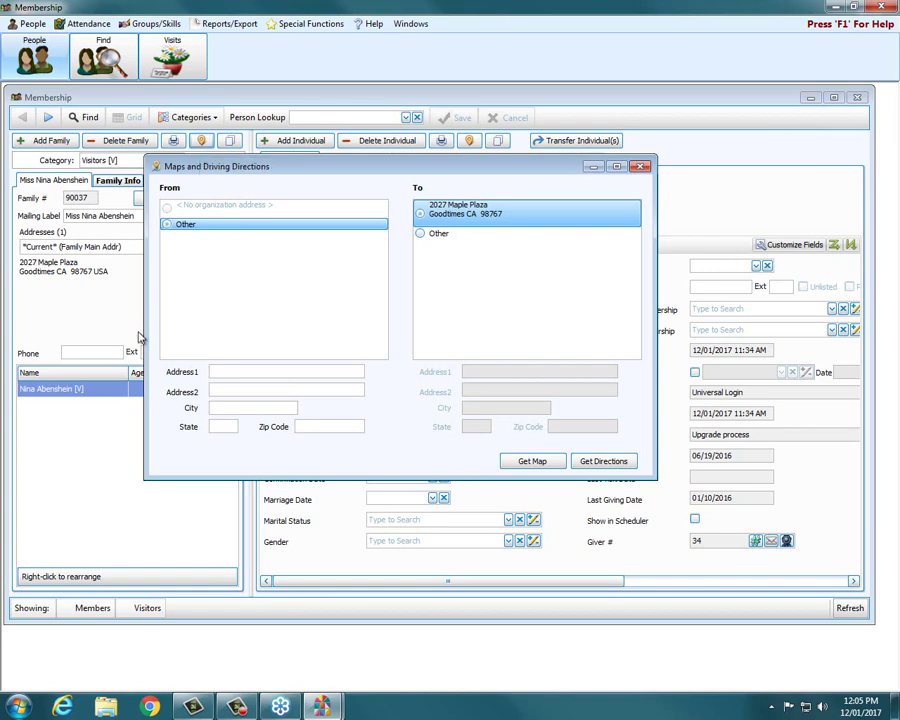
Get the map of the family's address in the browser, then close the map and the directions window
left_click(545, 463)
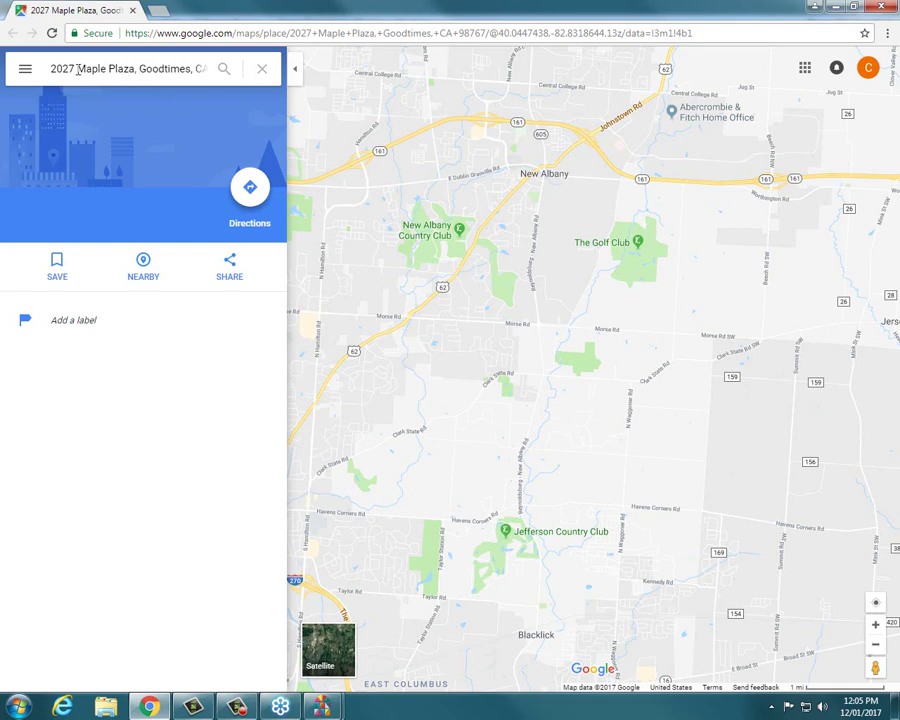
left_click(883, 9)
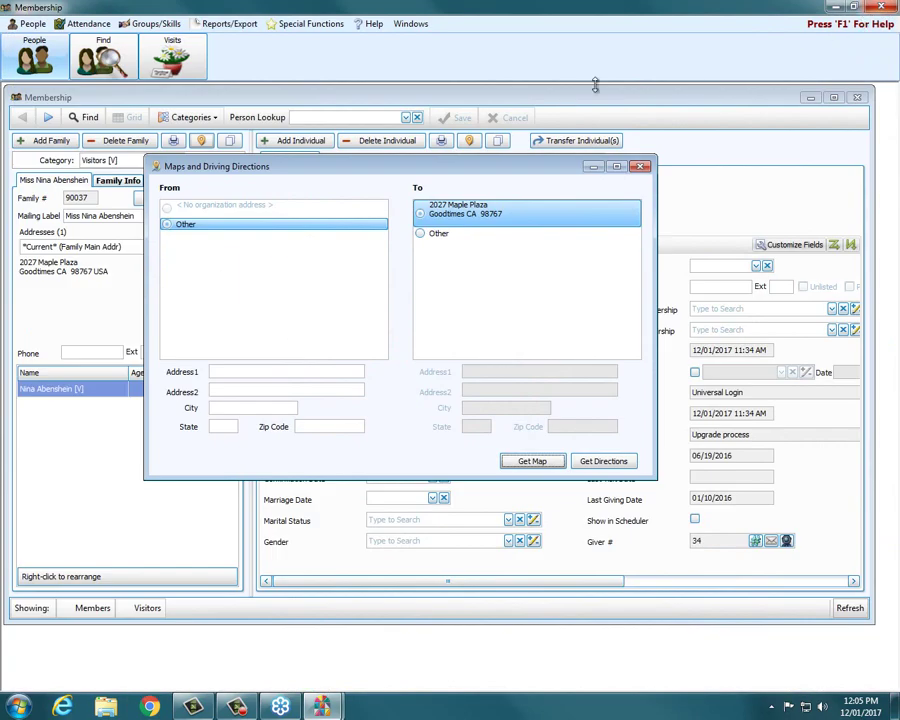
left_click(641, 167)
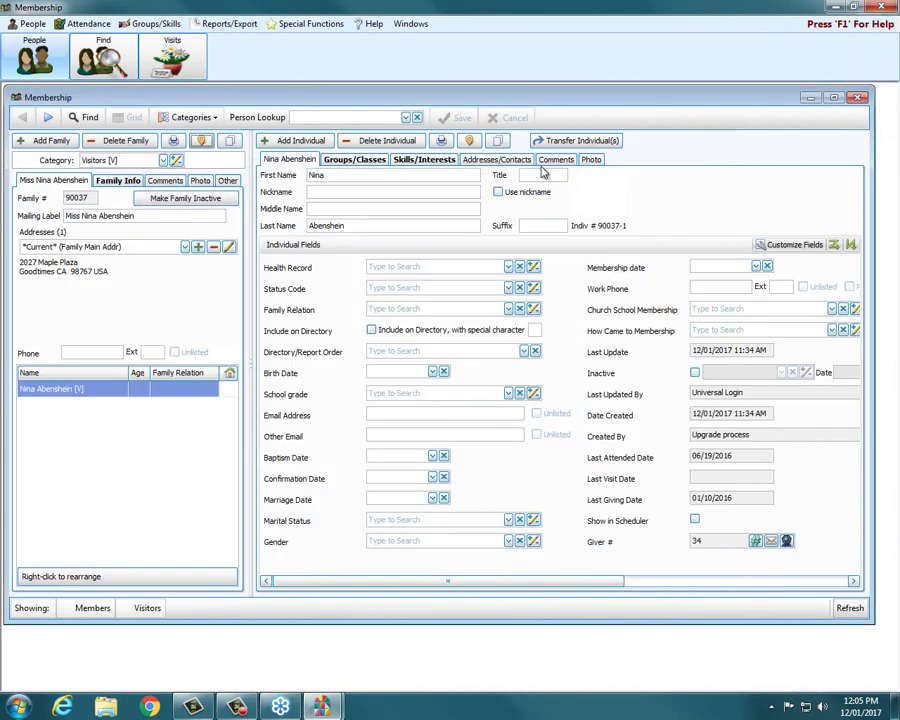
View Maps and Driving Directions for the individual's address and close it again
left_click(470, 145)
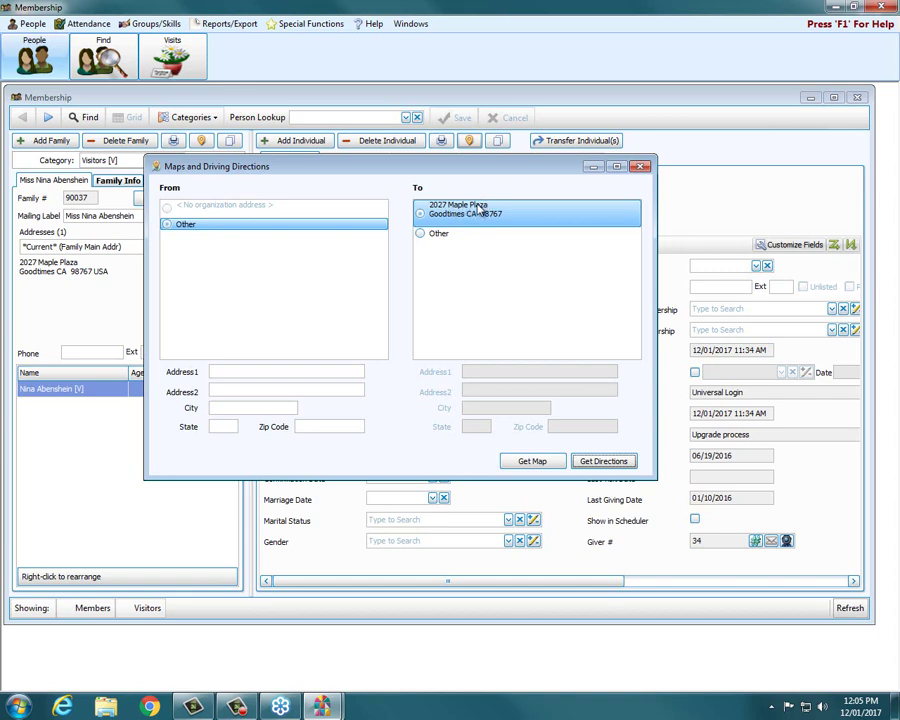
left_click(640, 166)
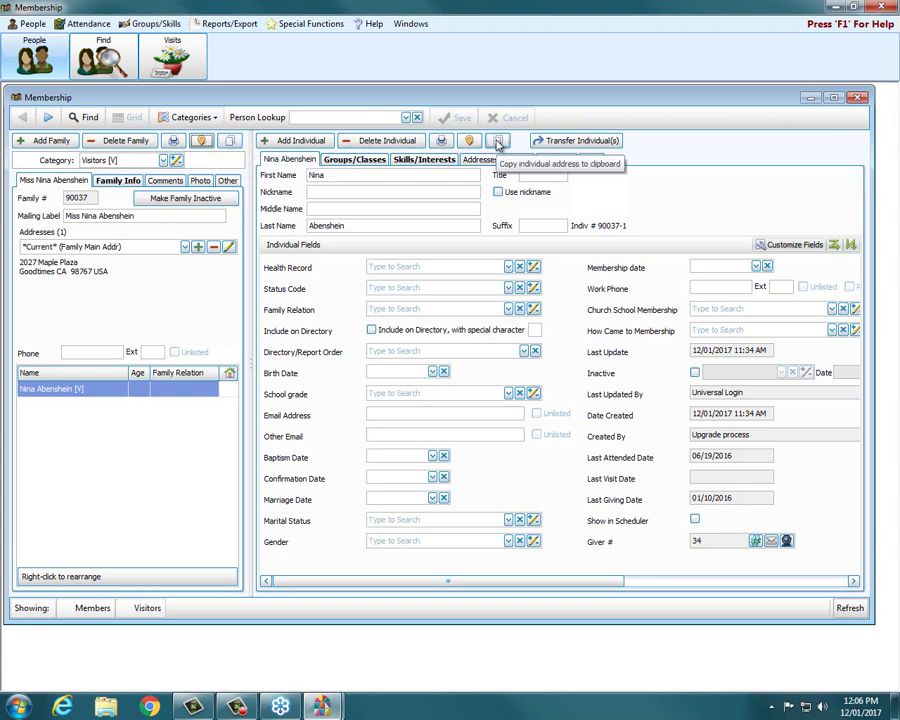
Copy the individual's address and then the family's address to the clipboard
left_click(498, 142)
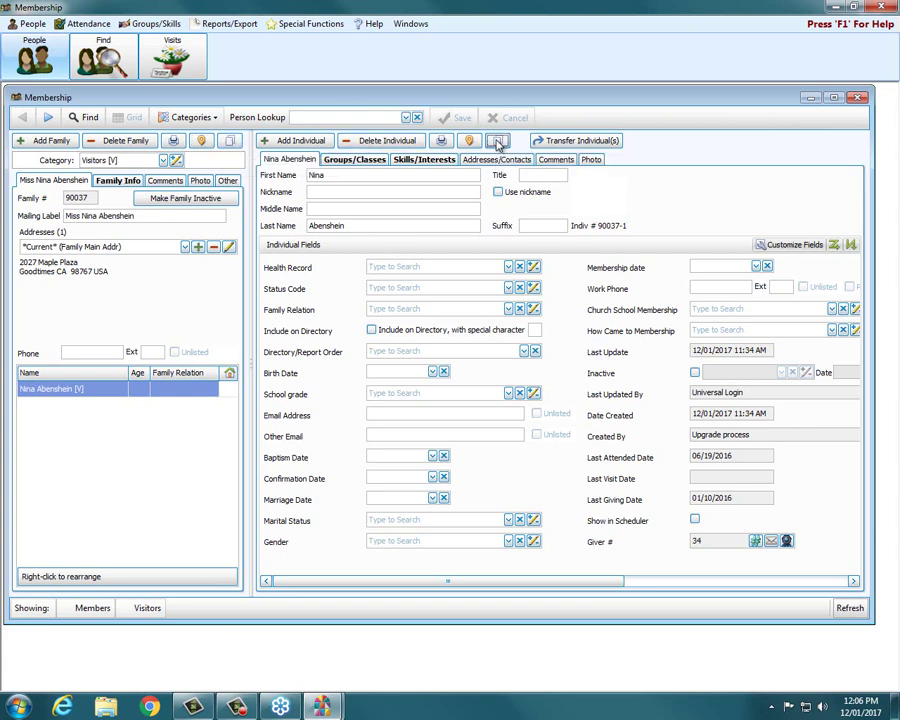
left_click(232, 141)
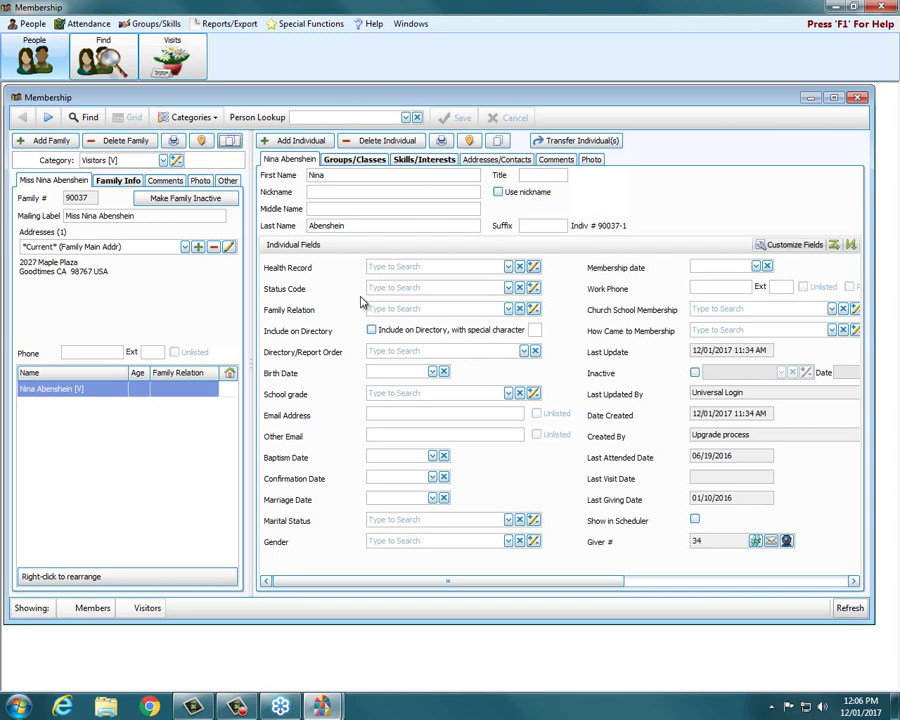
Paste the copied address into a new Notepad document and close Notepad without saving
left_click(18, 706)
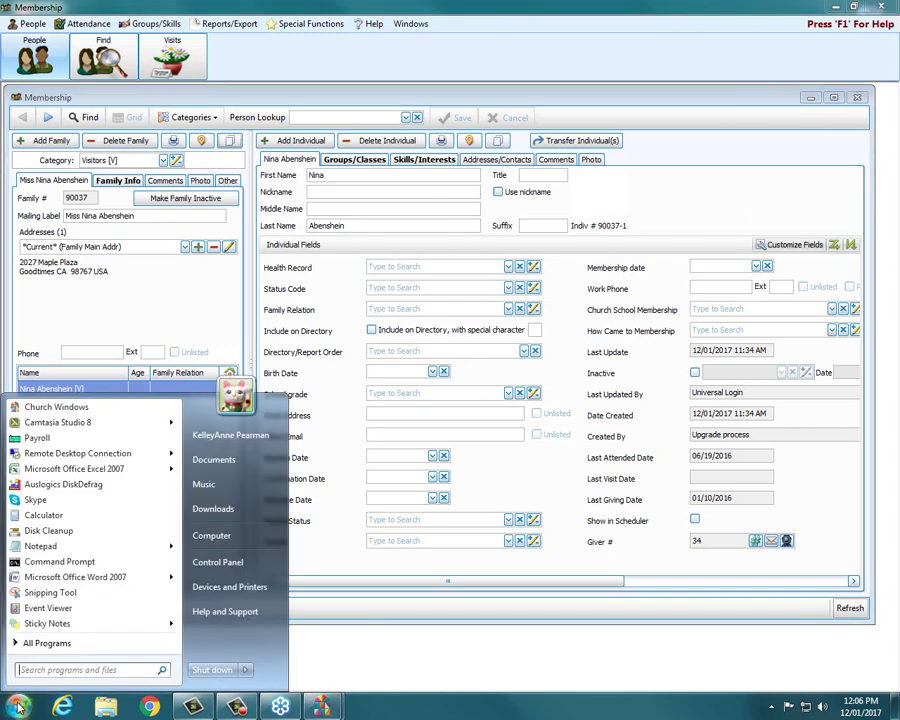
left_click(65, 546)
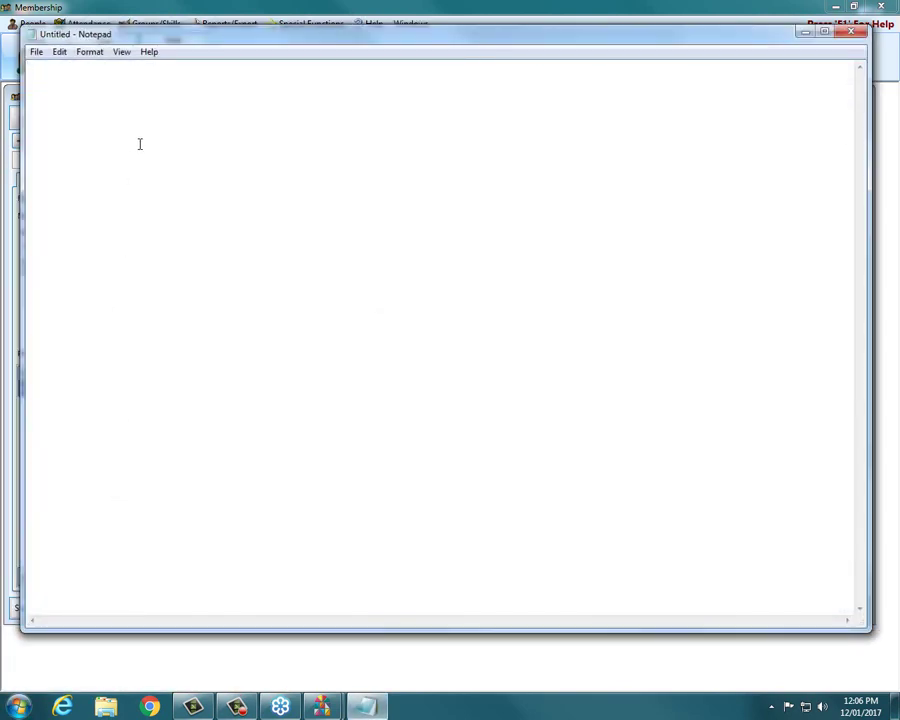
right_click(97, 82)
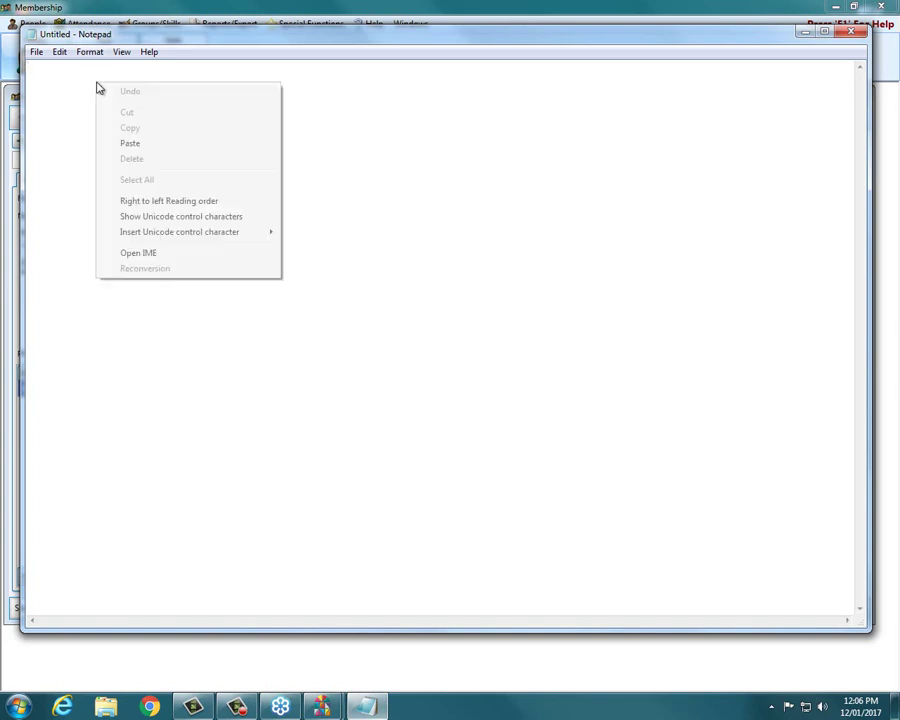
left_click(132, 145)
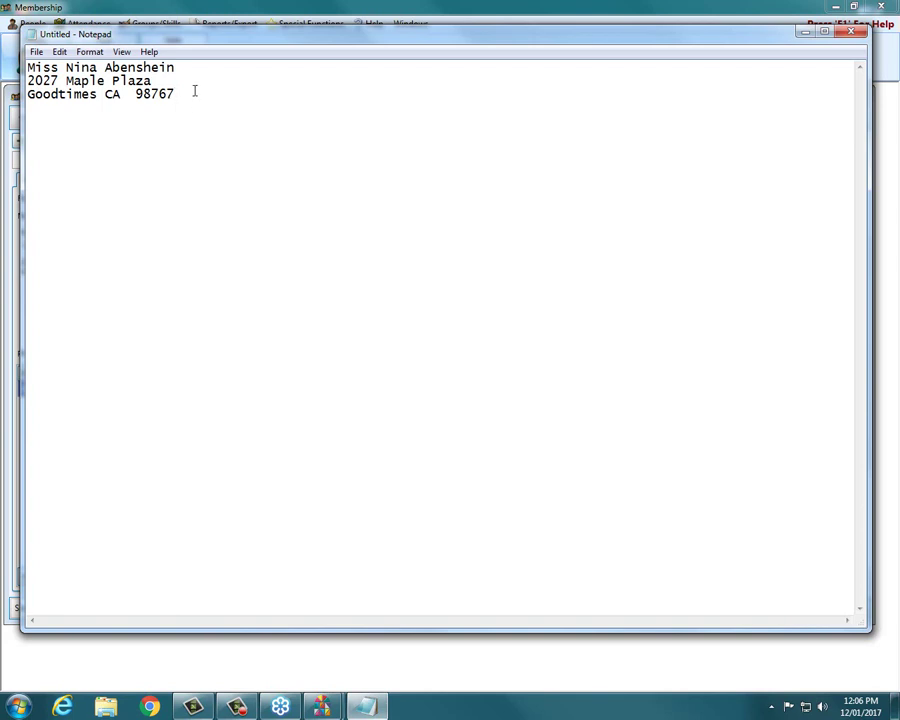
left_click(850, 31)
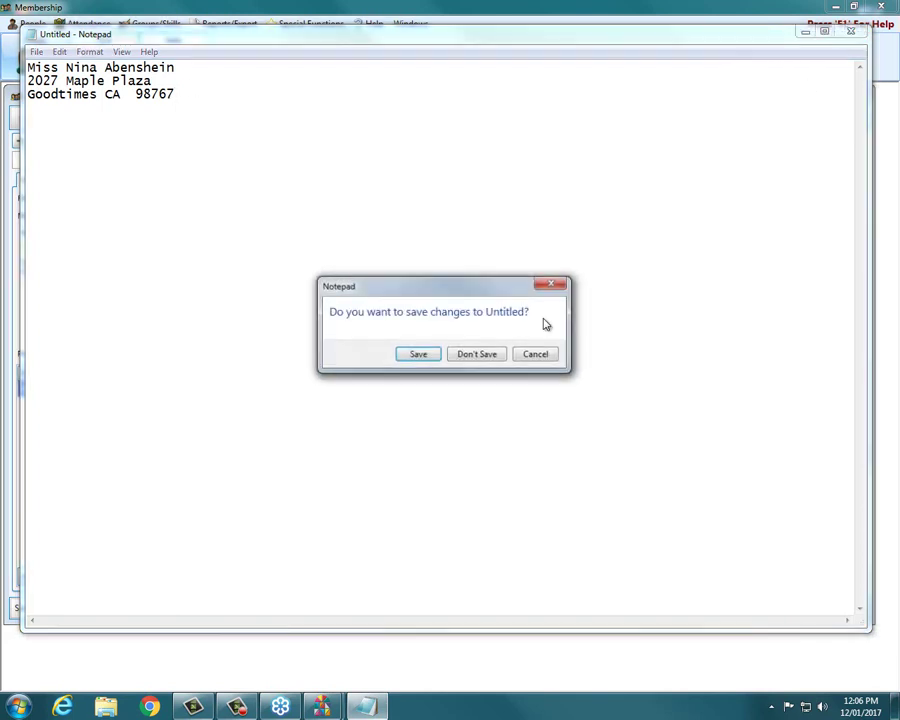
left_click(487, 357)
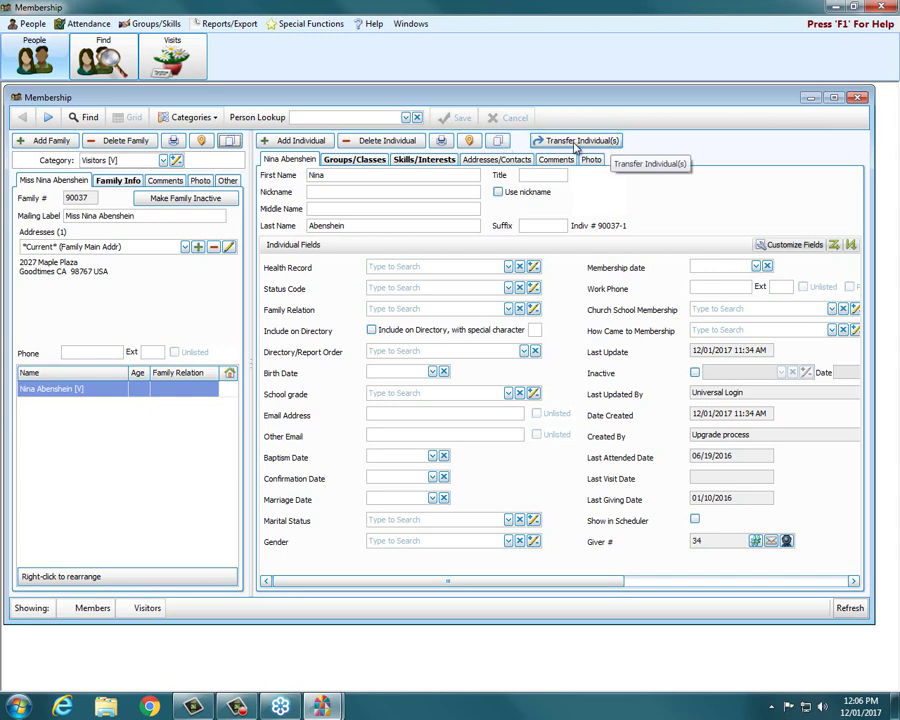
Set up transferring the individual to an existing family chosen from the family list, and cancel the transfer
left_click(577, 142)
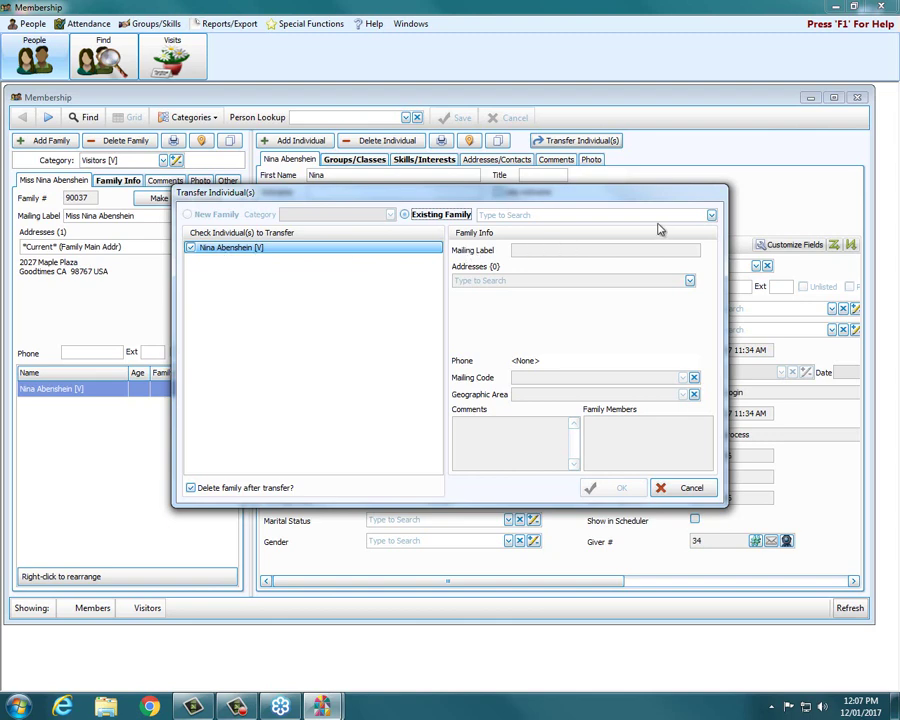
left_click(708, 214)
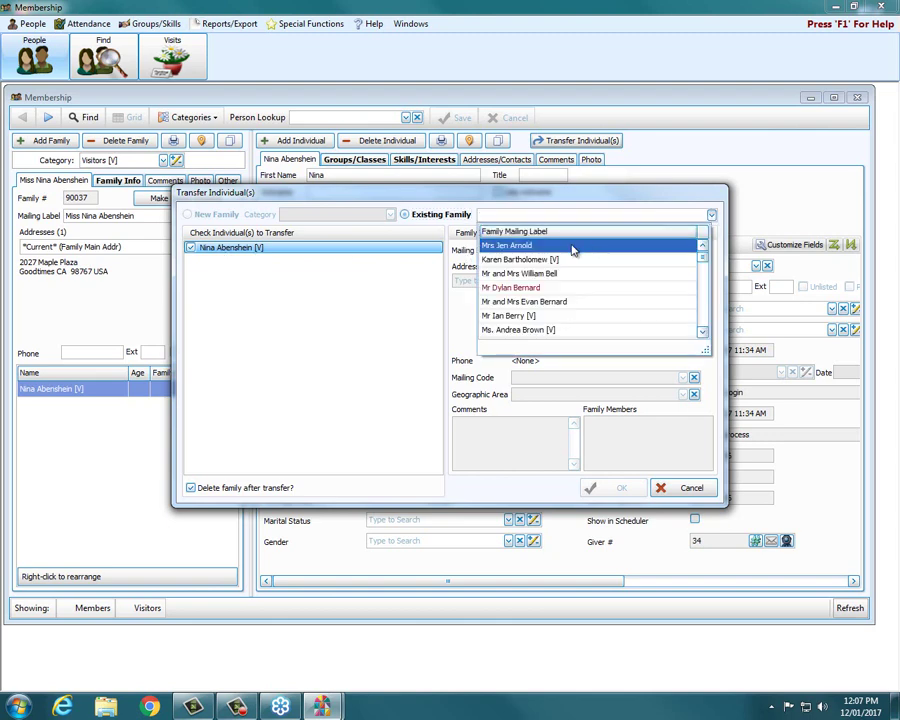
scroll(550, 264, "down", 3)
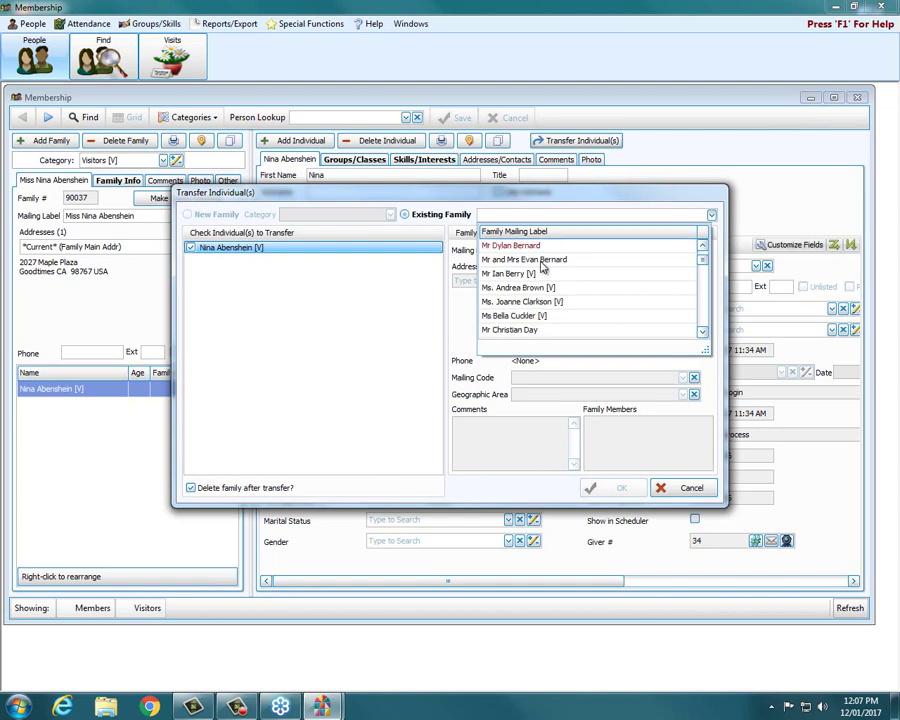
scroll(541, 266, "down", 4)
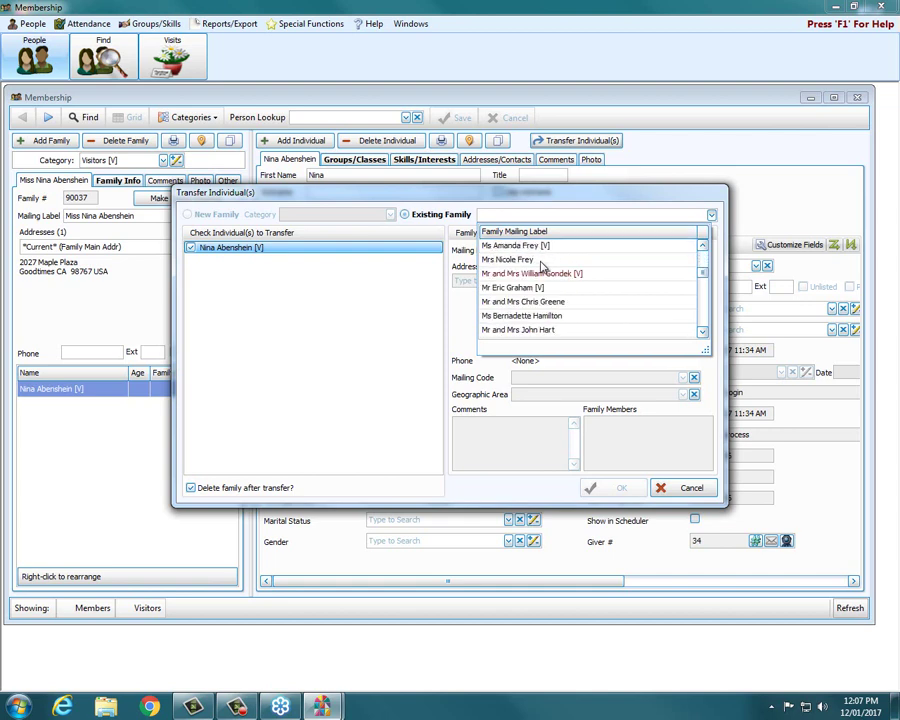
left_click(538, 260)
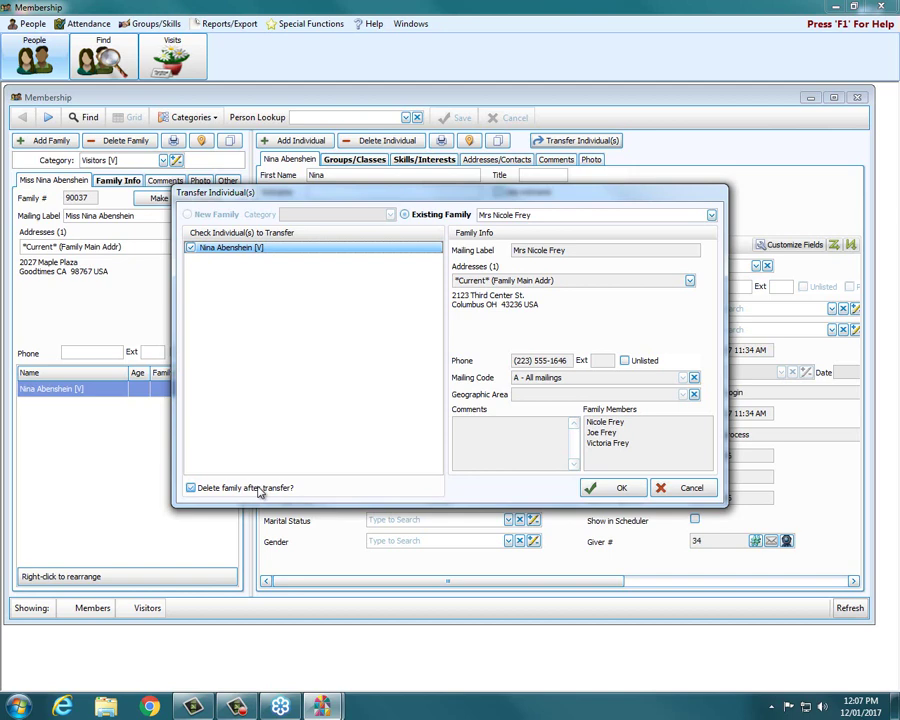
left_click(680, 488)
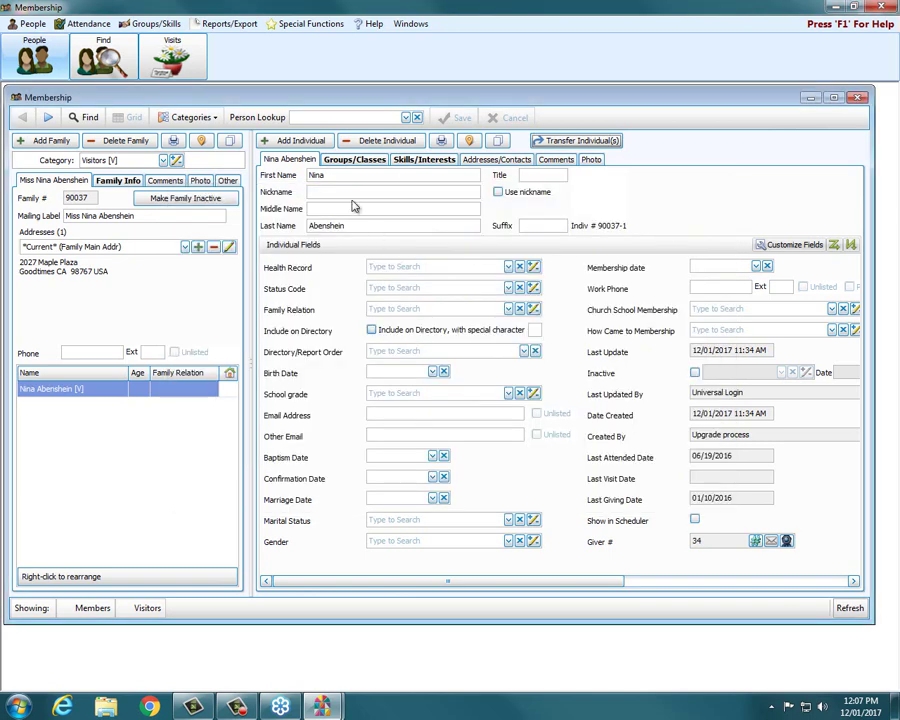
Go to the next family, set up transferring only the child to a new family in the Members category, and cancel the transfer
left_click(48, 118)
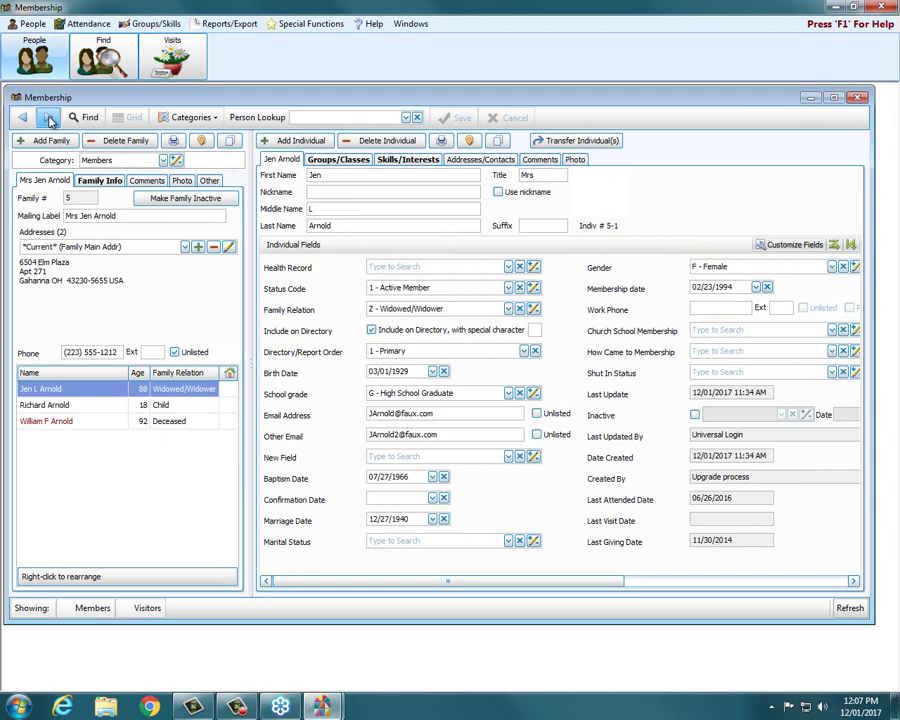
left_click(603, 142)
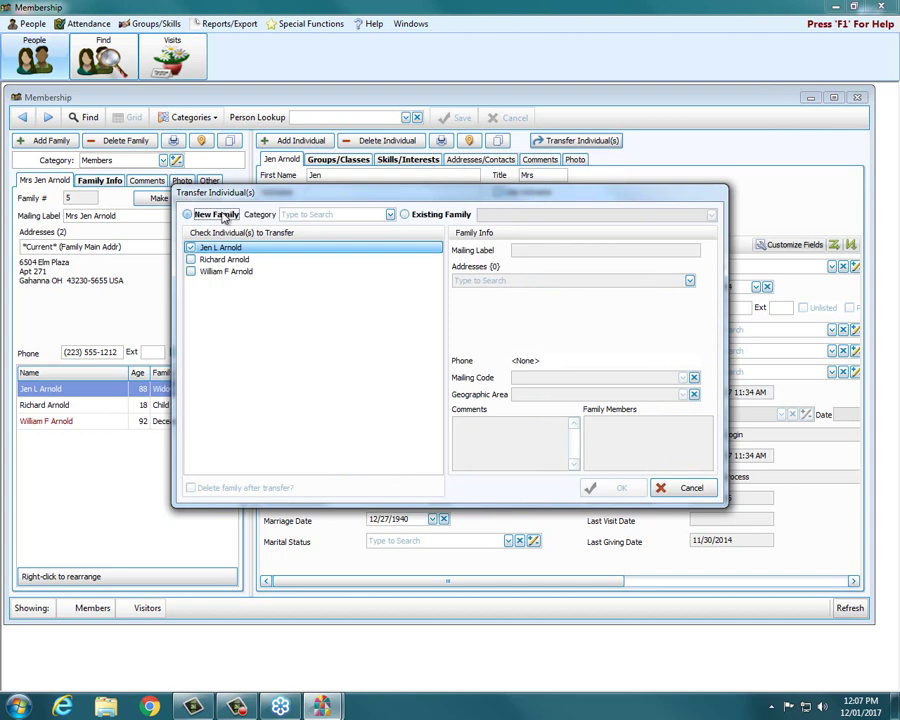
left_click(390, 215)
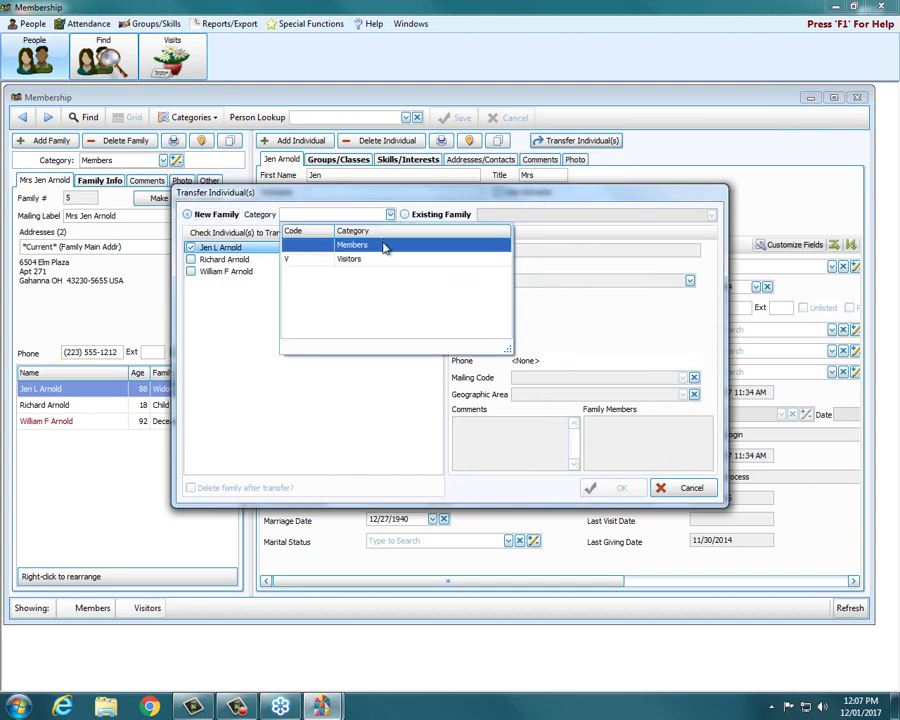
left_click(384, 245)
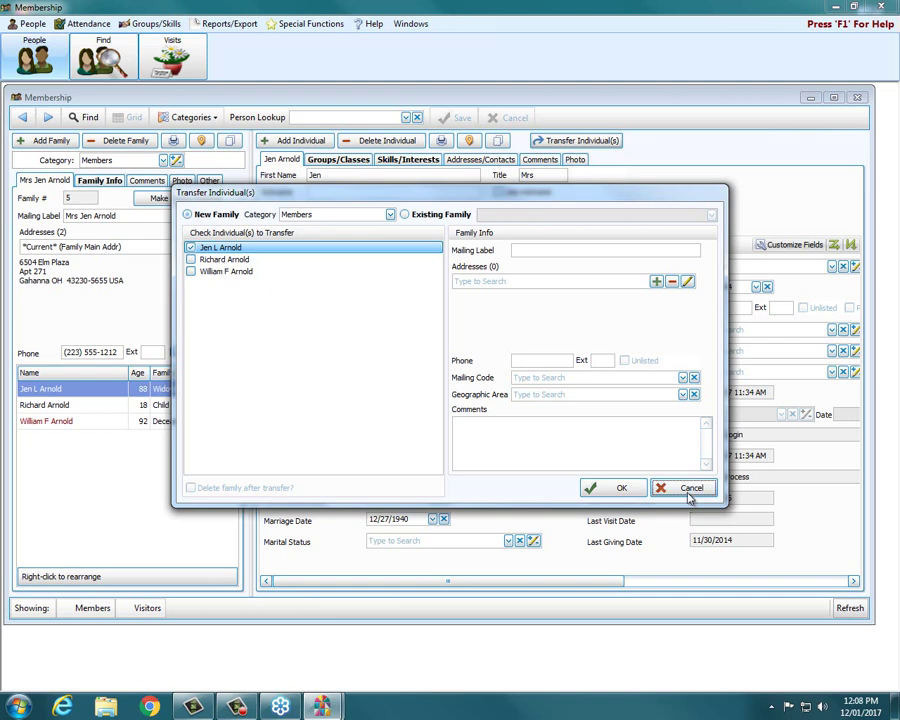
left_click(191, 248)
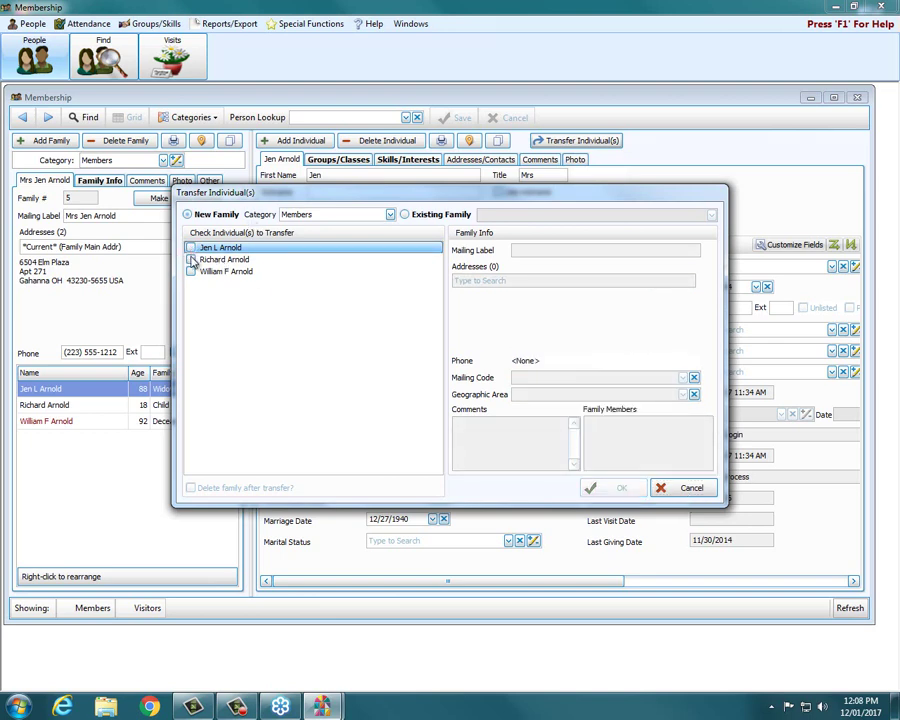
left_click(192, 260)
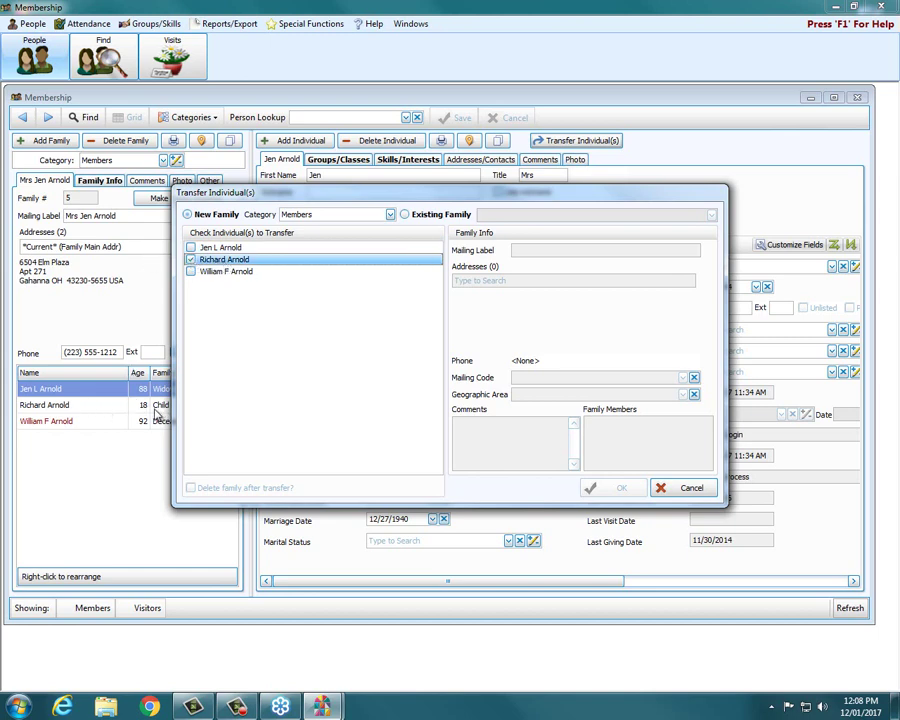
left_click(690, 487)
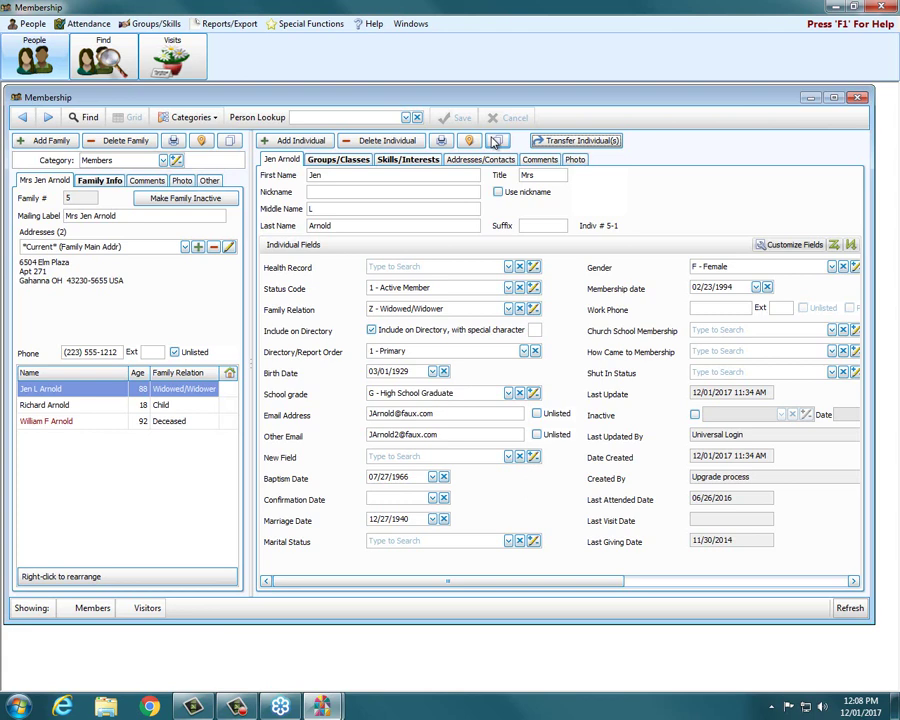
View the Basic report options for the current family and close the report setup
left_click(172, 143)
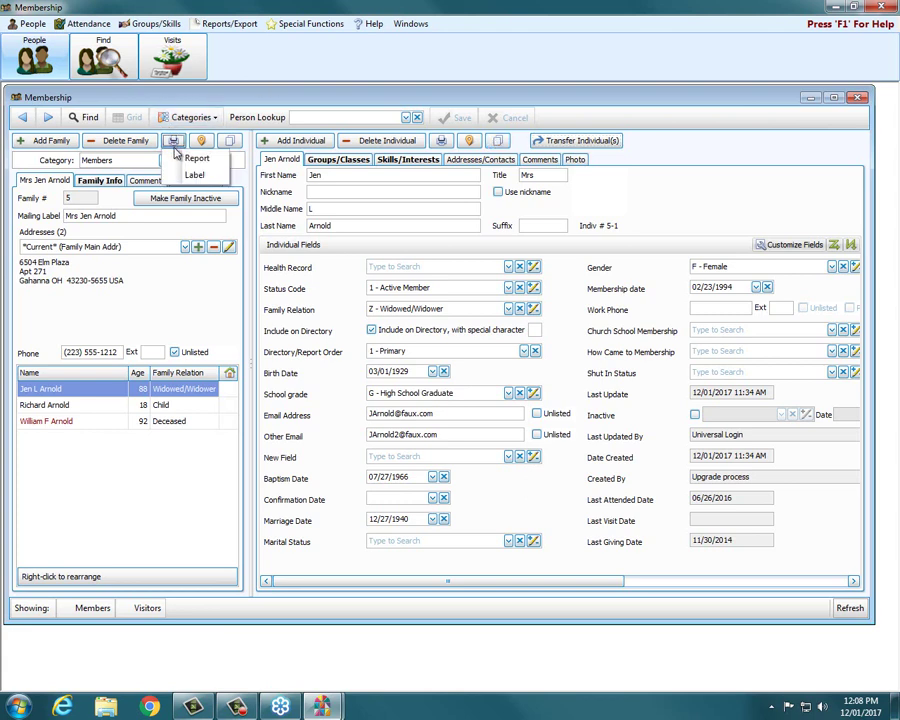
left_click(180, 160)
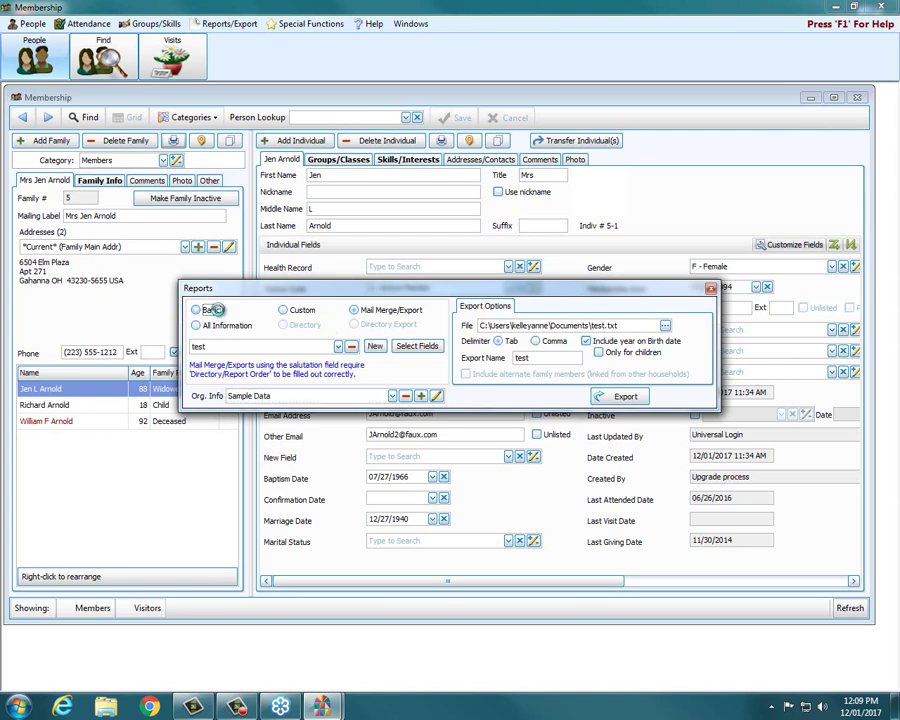
left_click(239, 311)
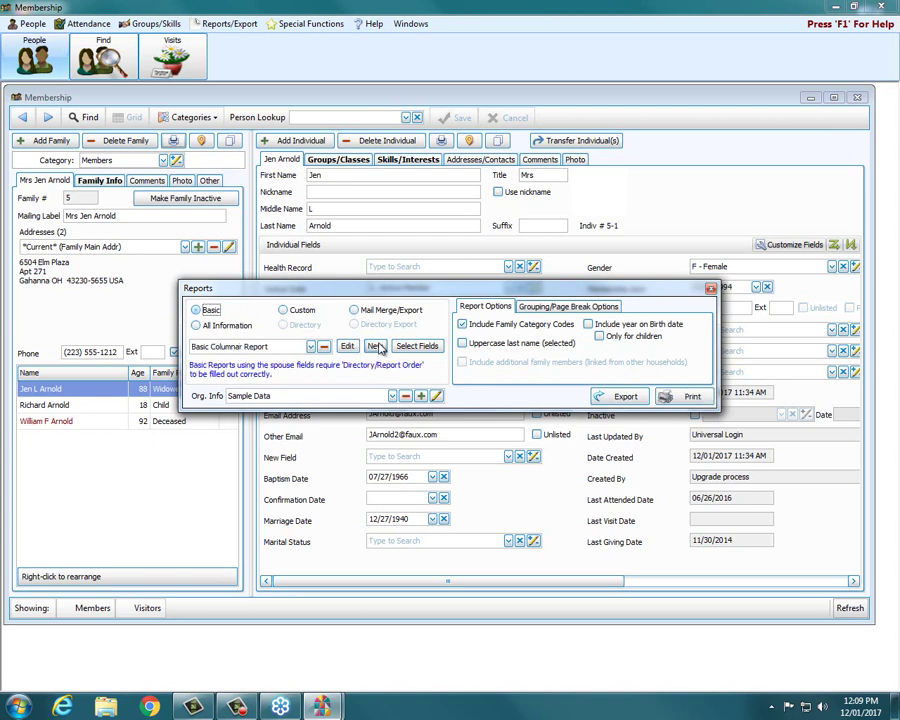
left_click(709, 288)
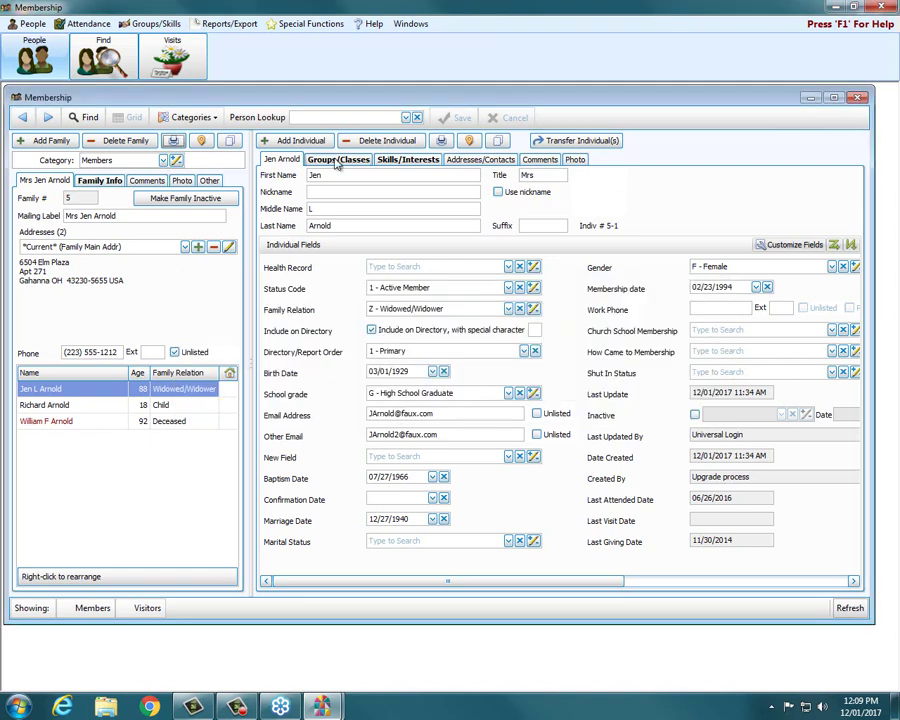
View the label options and available label layouts for the current family, and close them
left_click(173, 140)
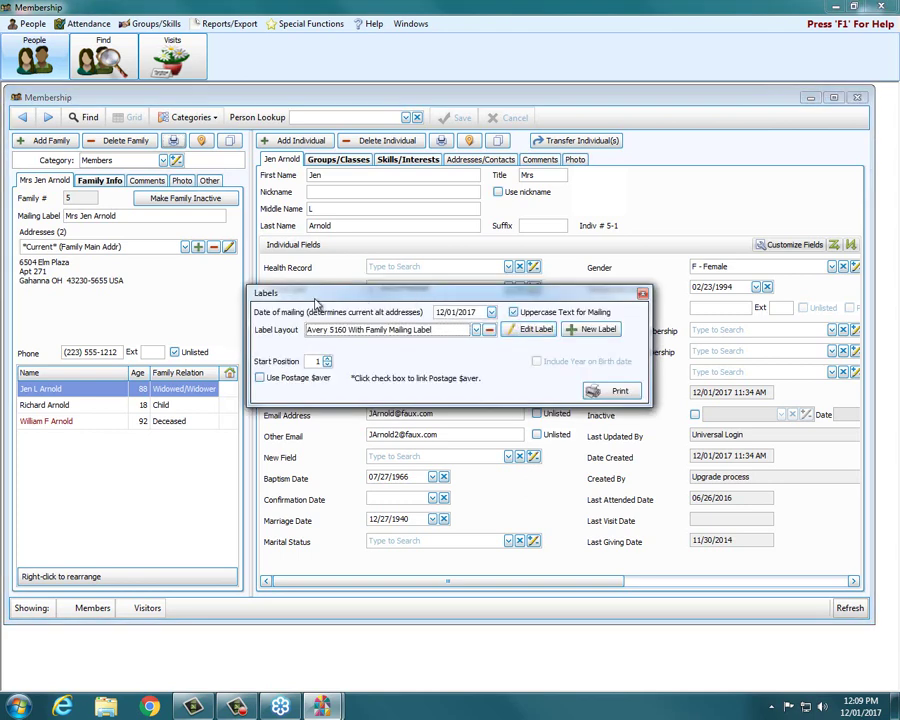
left_click(477, 330)
left_click(477, 330)
left_click(642, 293)
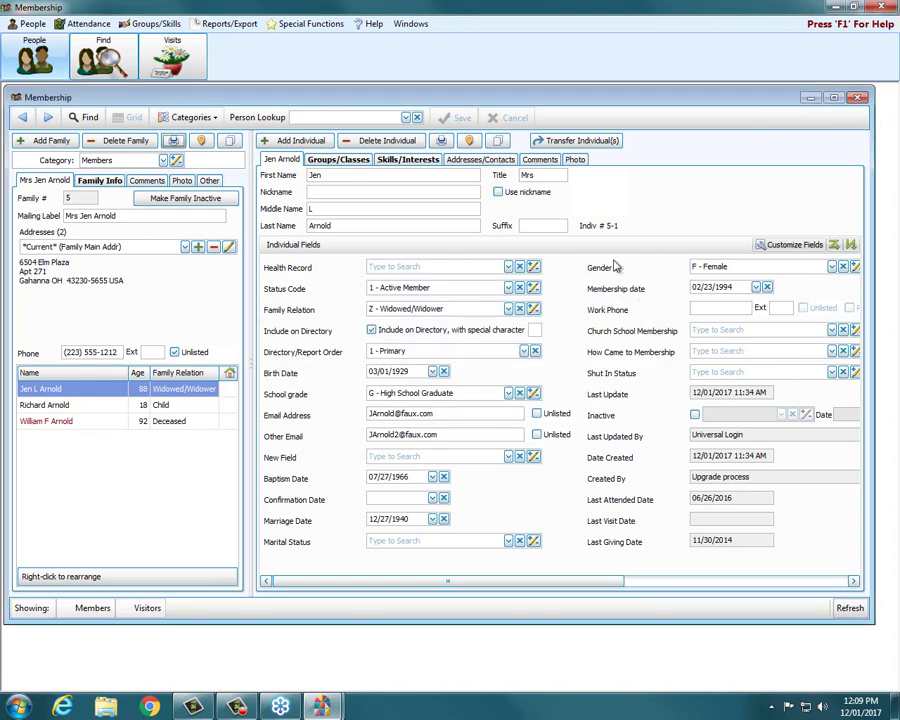
Prepare an email to the individual with the Email Statements setting, check the custom messages, and close it without sending
left_click(441, 140)
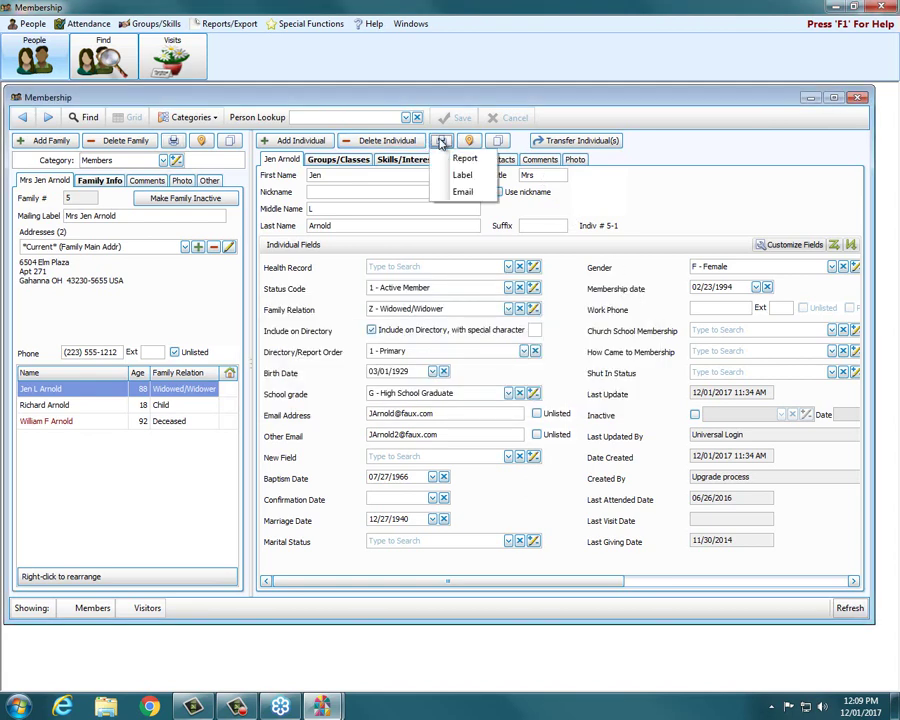
left_click(461, 193)
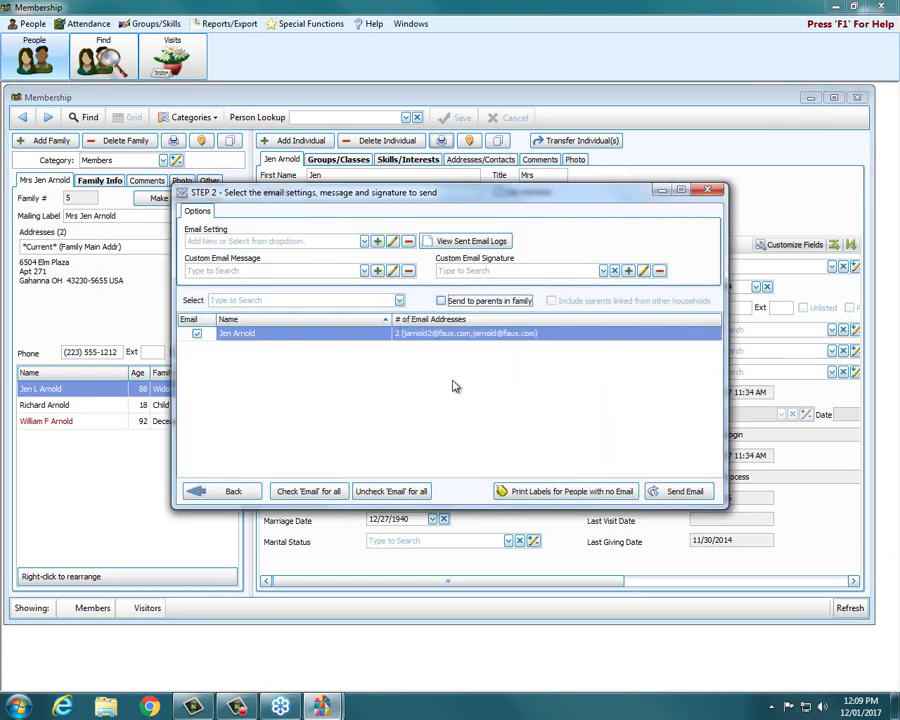
left_click(364, 241)
left_click(362, 270)
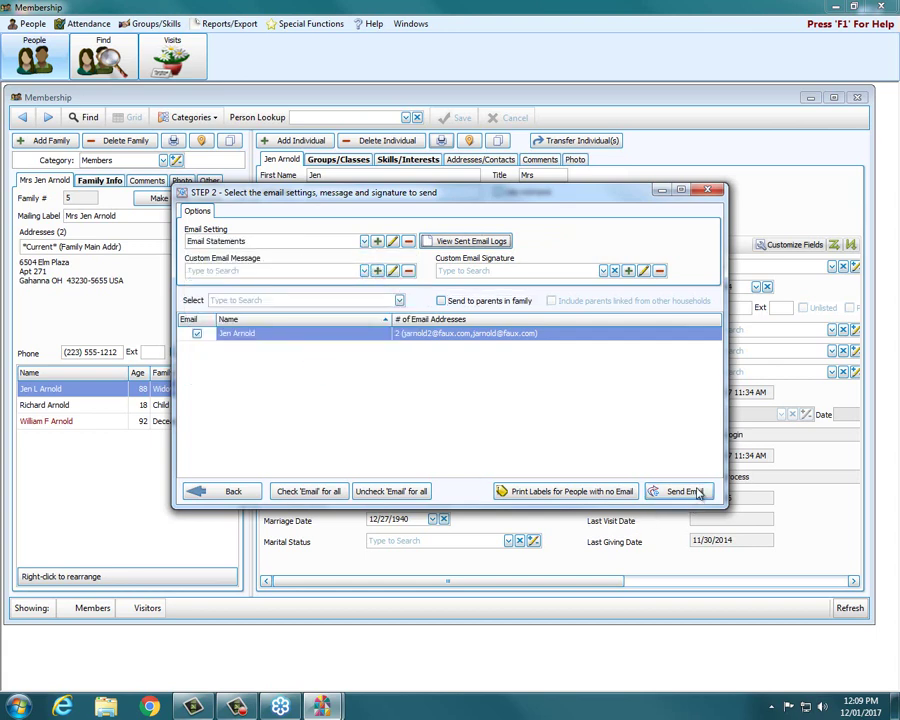
left_click(713, 189)
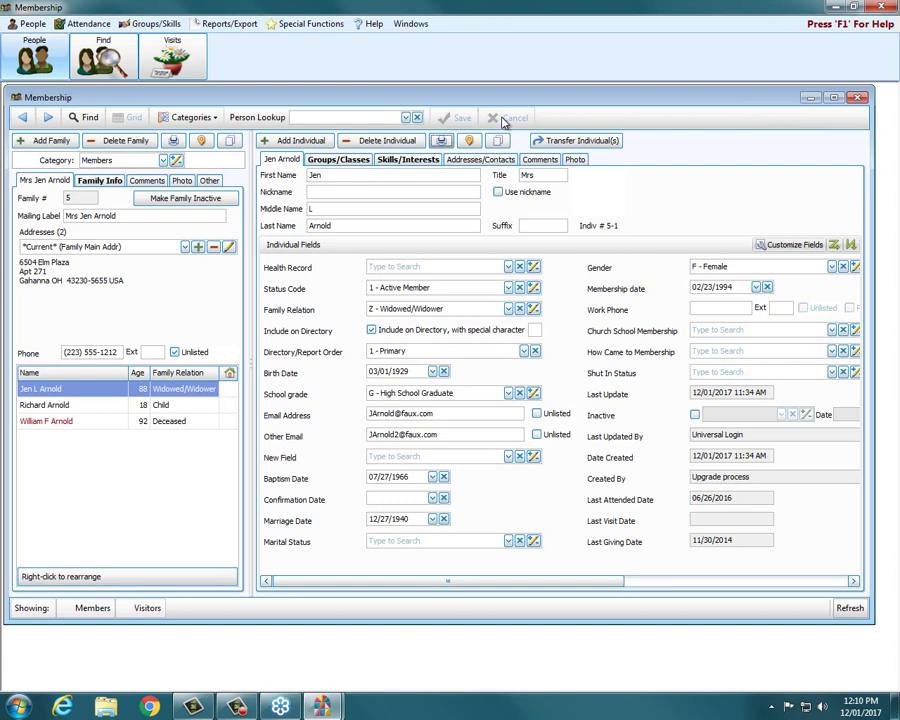
Set up transferring the individual to an existing family, searching for "Sm" and choosing the matching visitor family
left_click(604, 142)
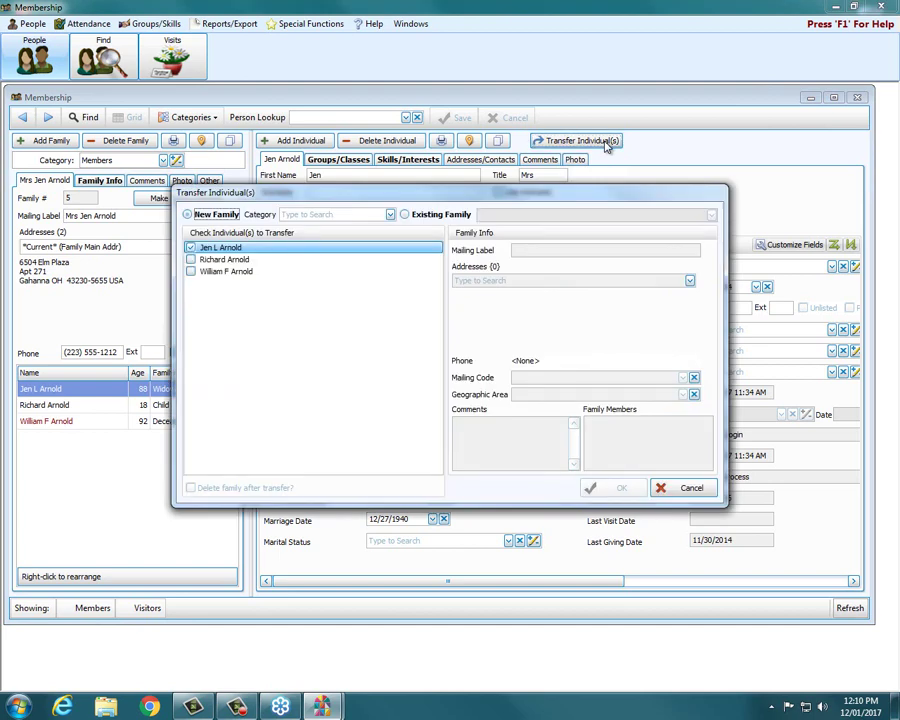
left_click(405, 215)
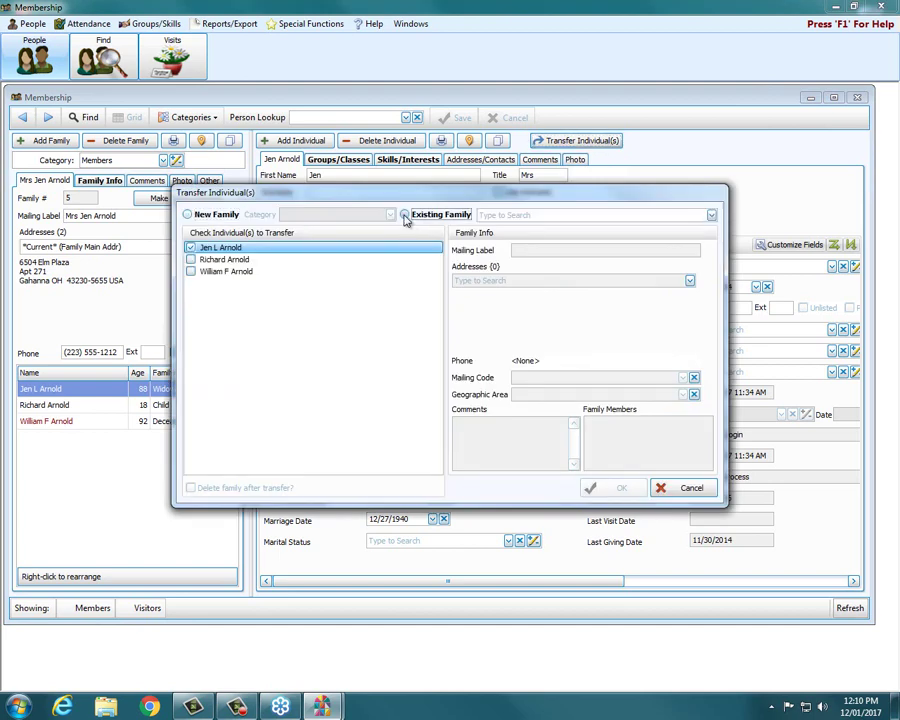
left_click(492, 216)
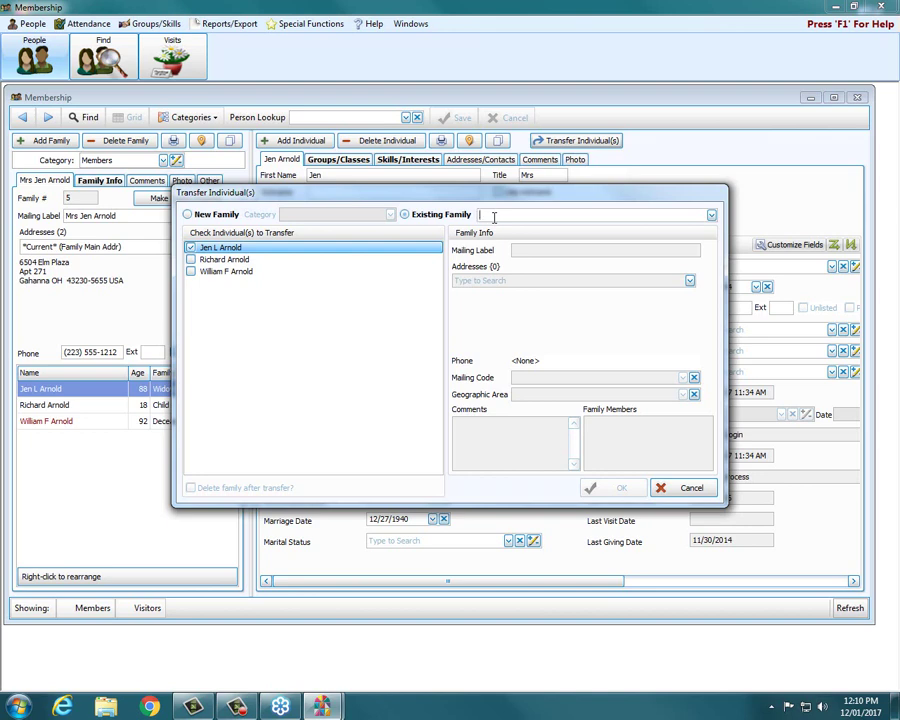
type("bob")
key("BackSpace")
key("BackSpace")
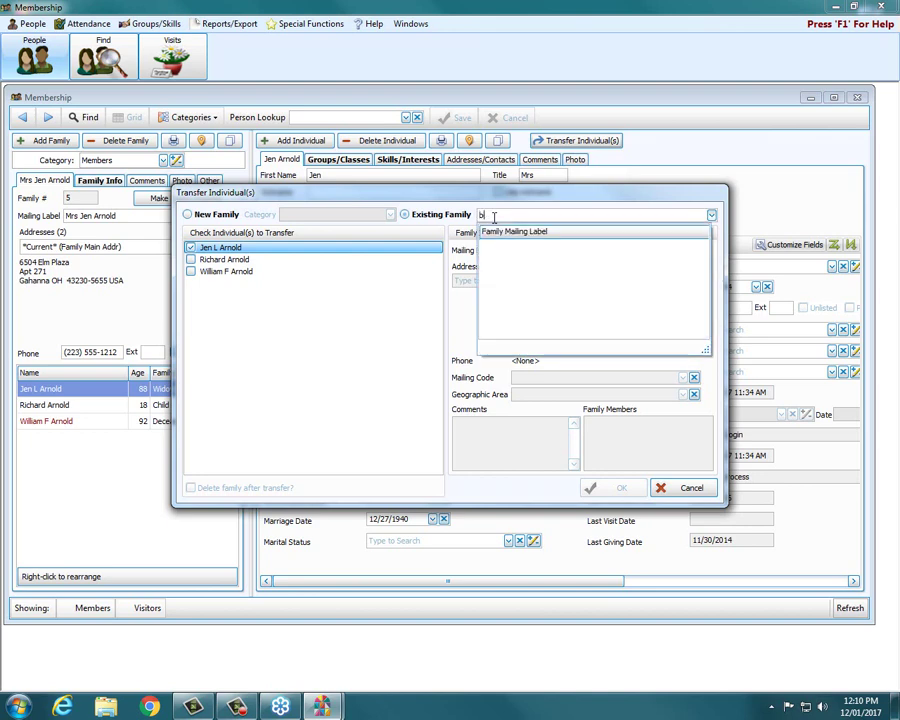
key("BackSpace")
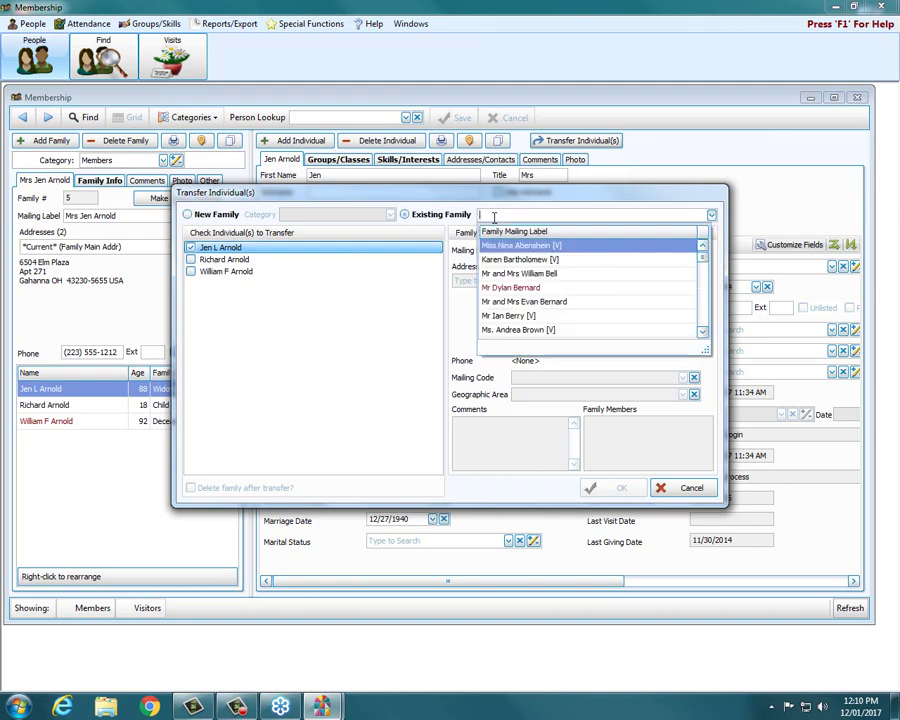
type("Sm")
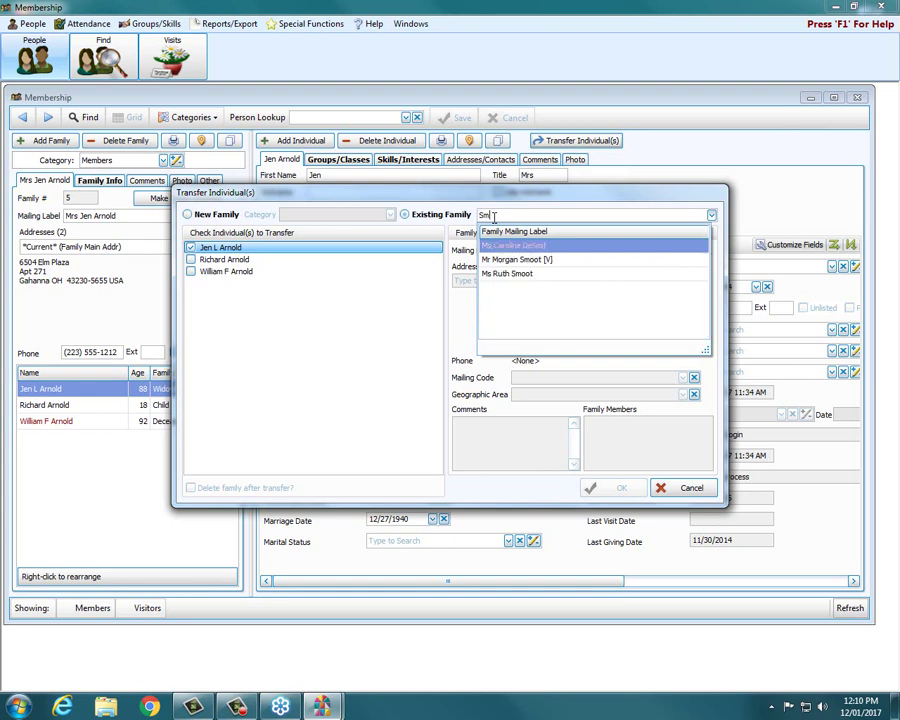
left_click(527, 262)
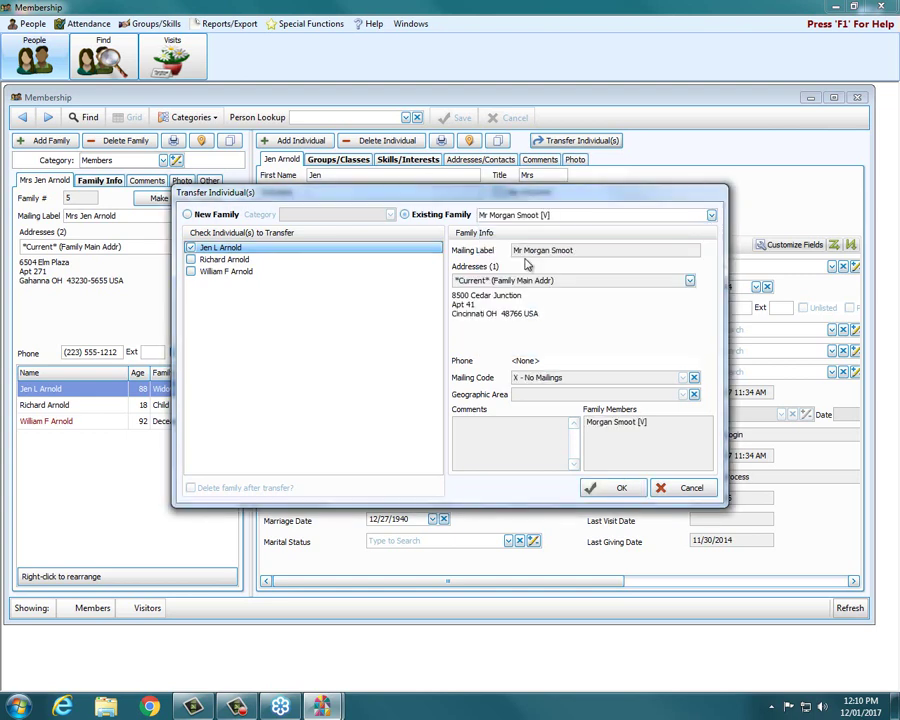
Browse the rest of the existing family list and close it, keeping the chosen family
left_click(711, 217)
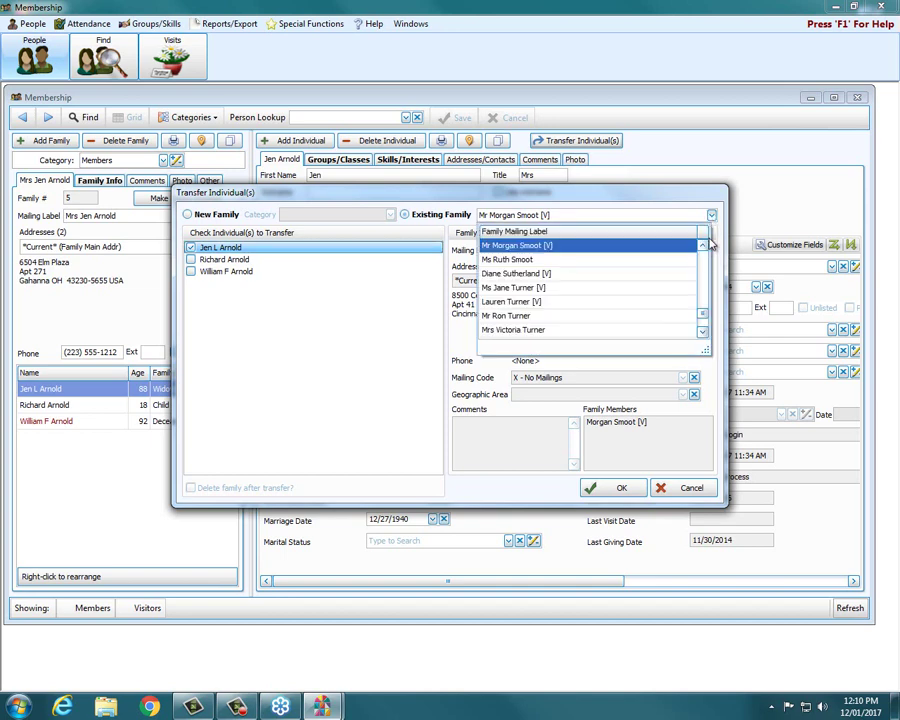
left_click(706, 293)
left_click_drag(706, 293, 711, 335)
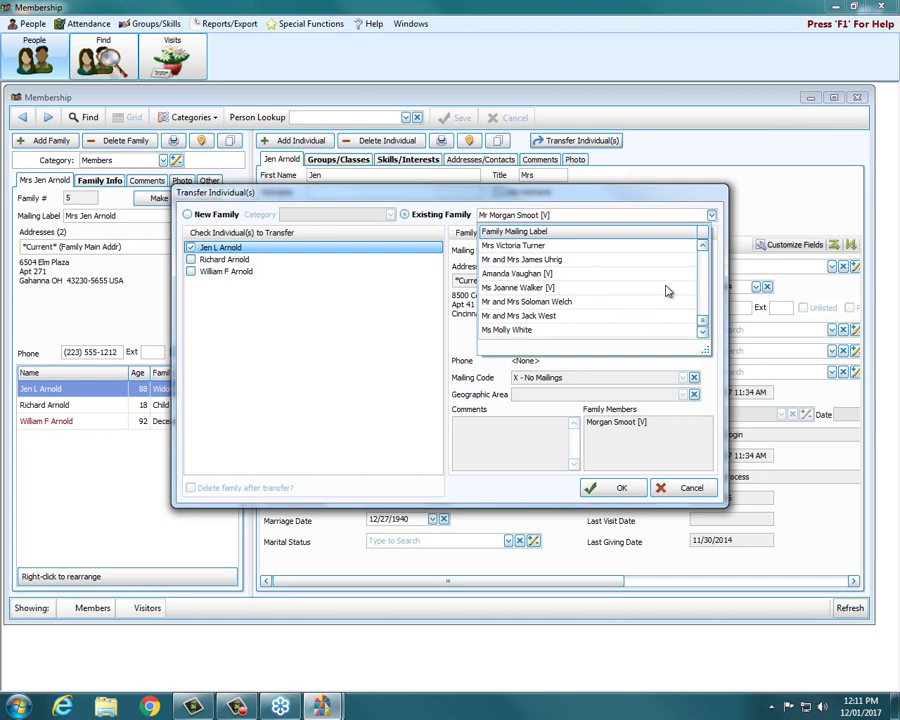
left_click(711, 217)
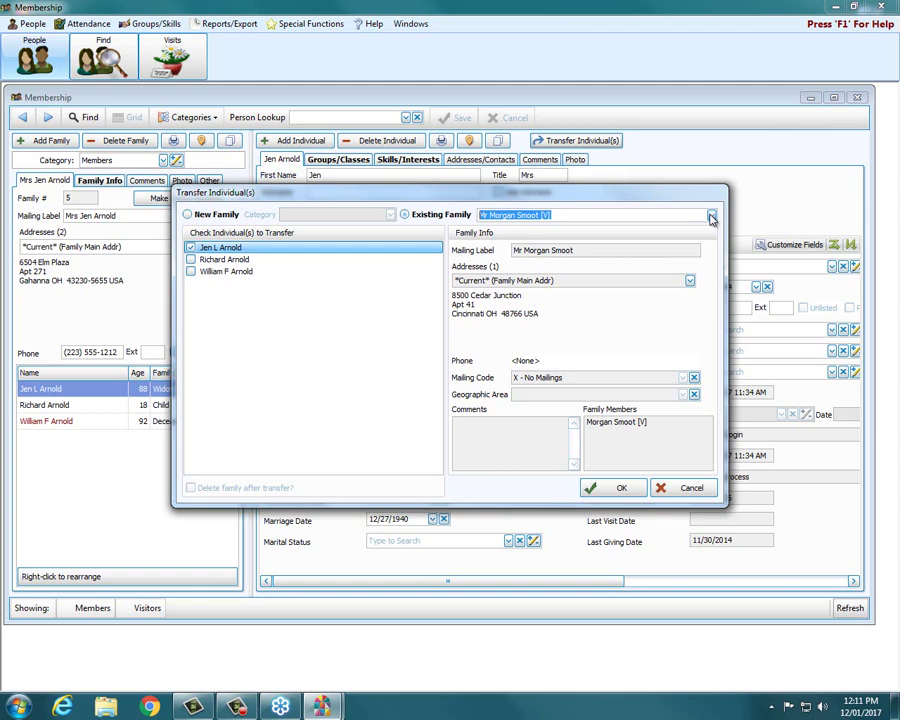
left_click(711, 218)
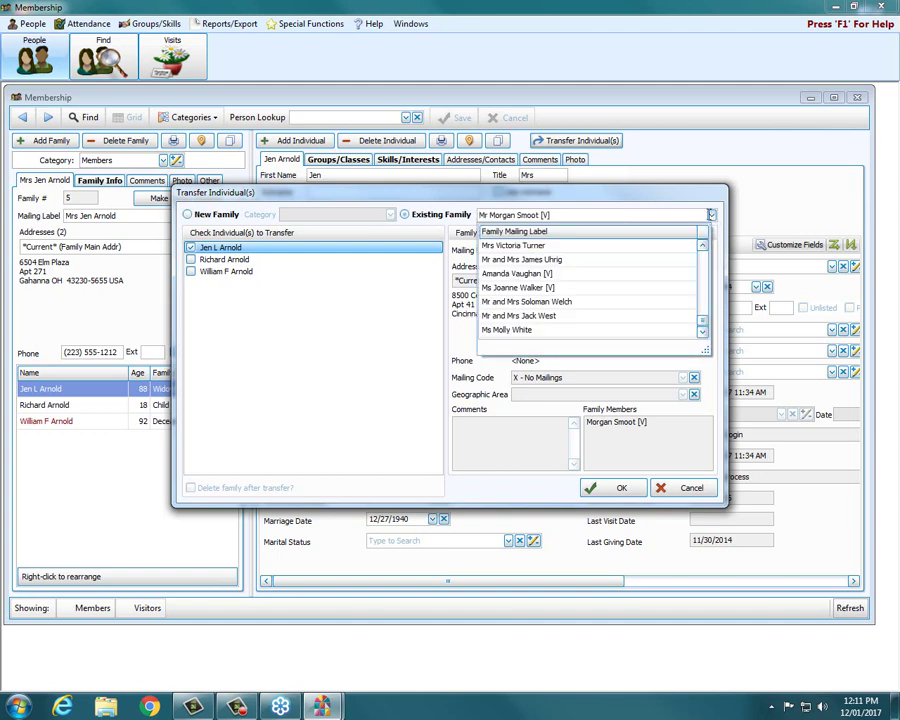
left_click(633, 214)
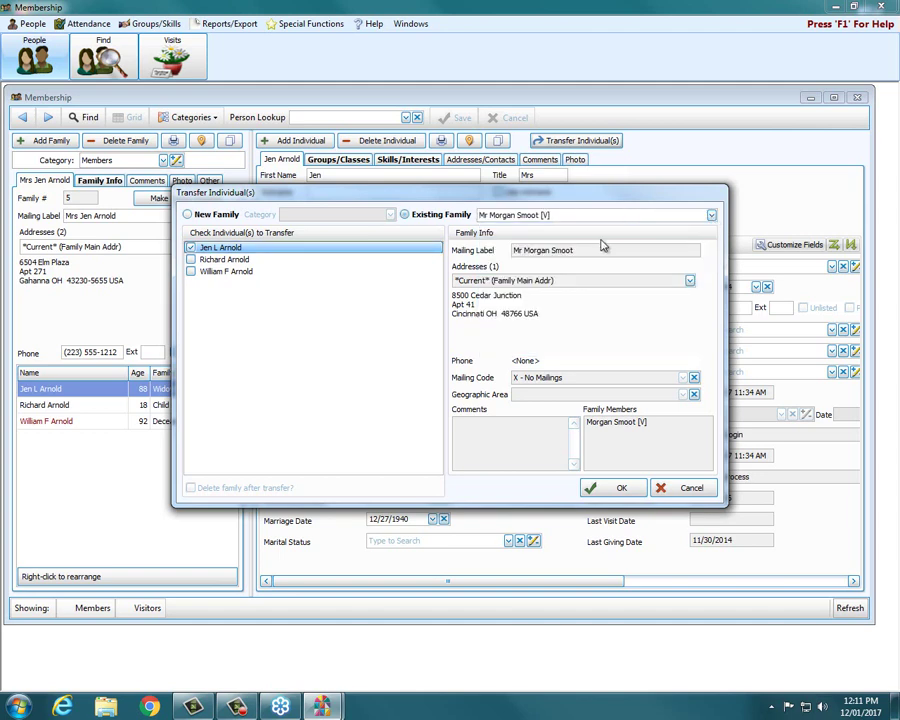
Browse the existing family list for other transfer destinations, and cancel the individual's transfer
left_click(406, 214)
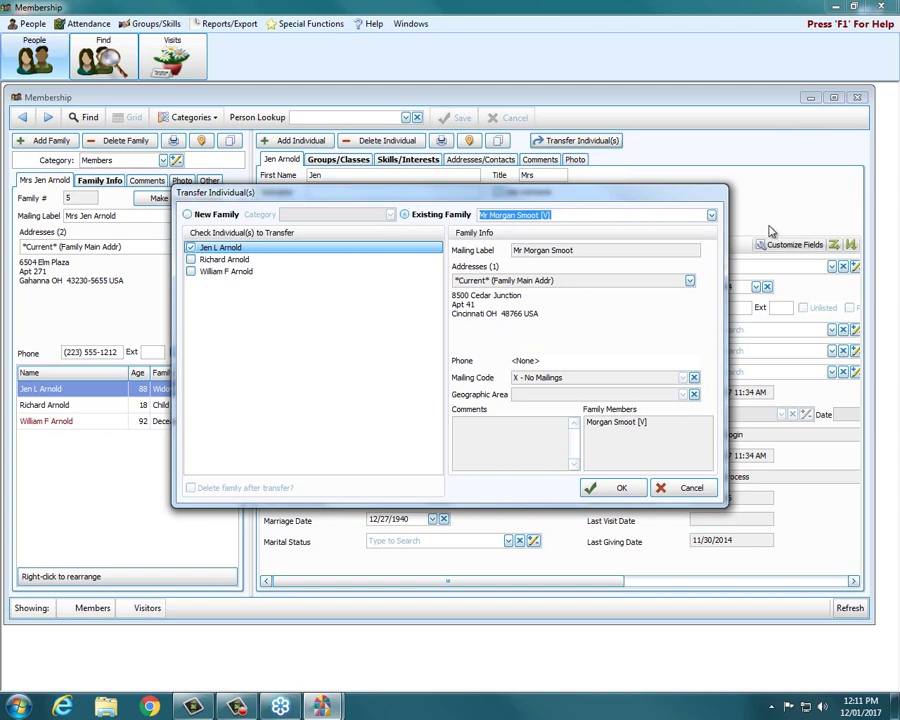
left_click(710, 216)
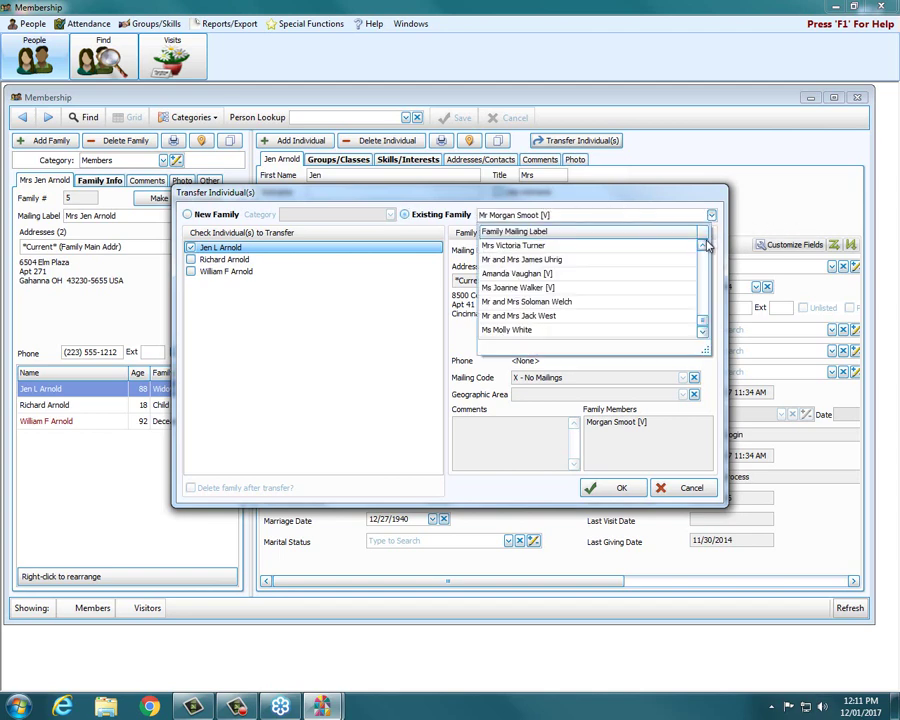
left_click(703, 246)
left_click(703, 246)
left_click(703, 246)
left_click(703, 246)
left_click(703, 246)
left_click(703, 246)
left_click(703, 246)
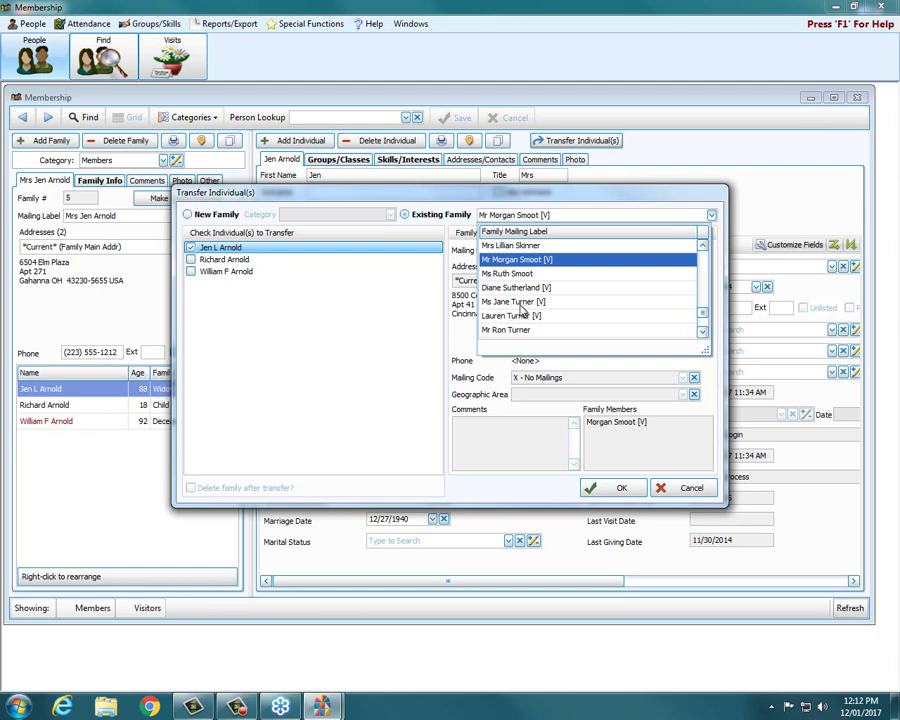
scroll(521, 305, "up", 3)
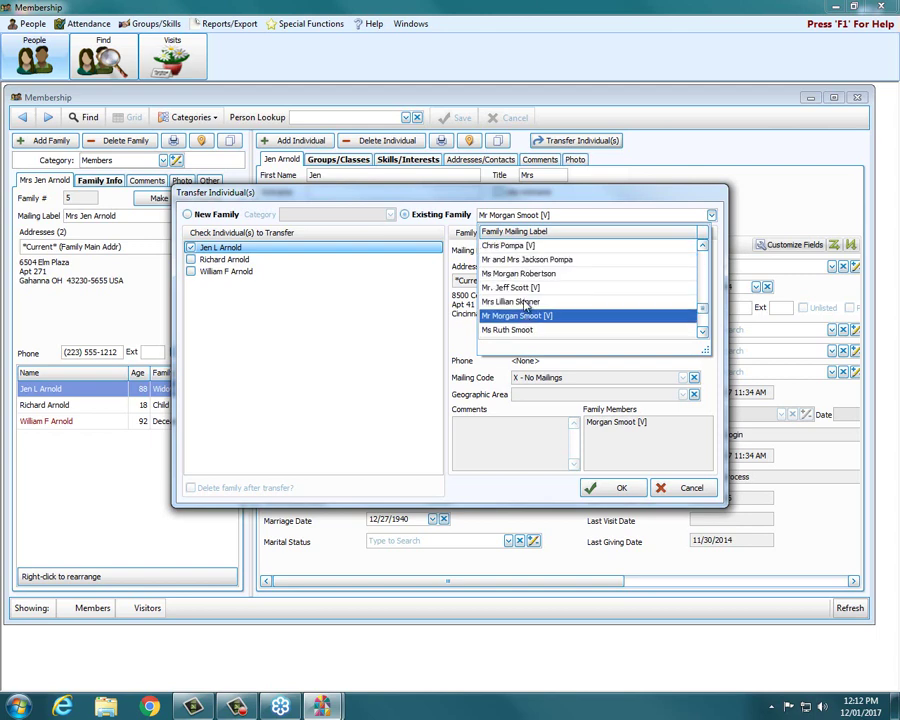
scroll(525, 305, "up", 1)
scroll(525, 305, "up", 4)
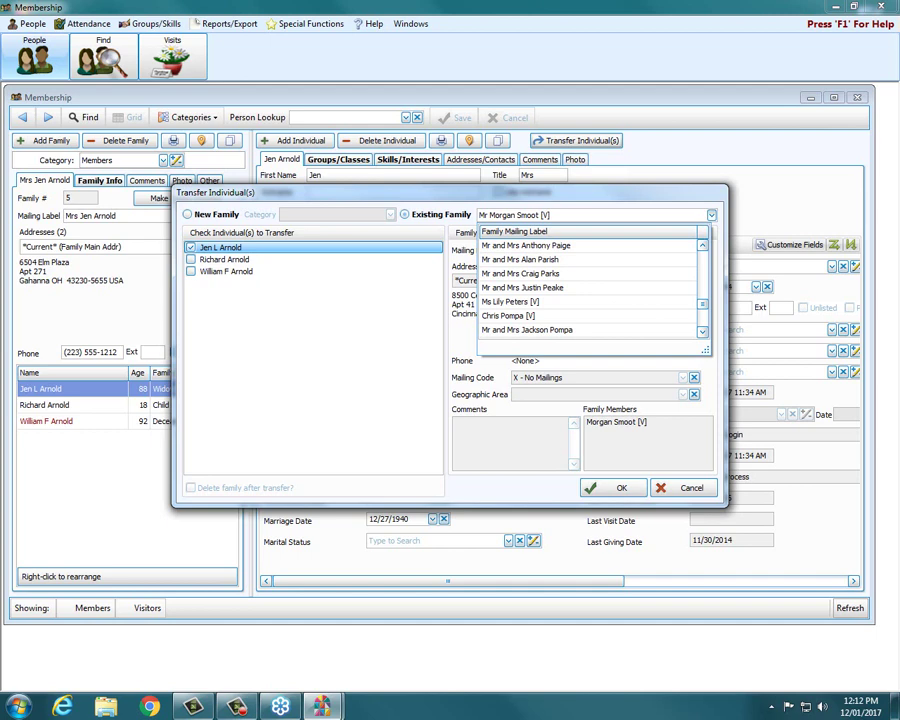
left_click(688, 487)
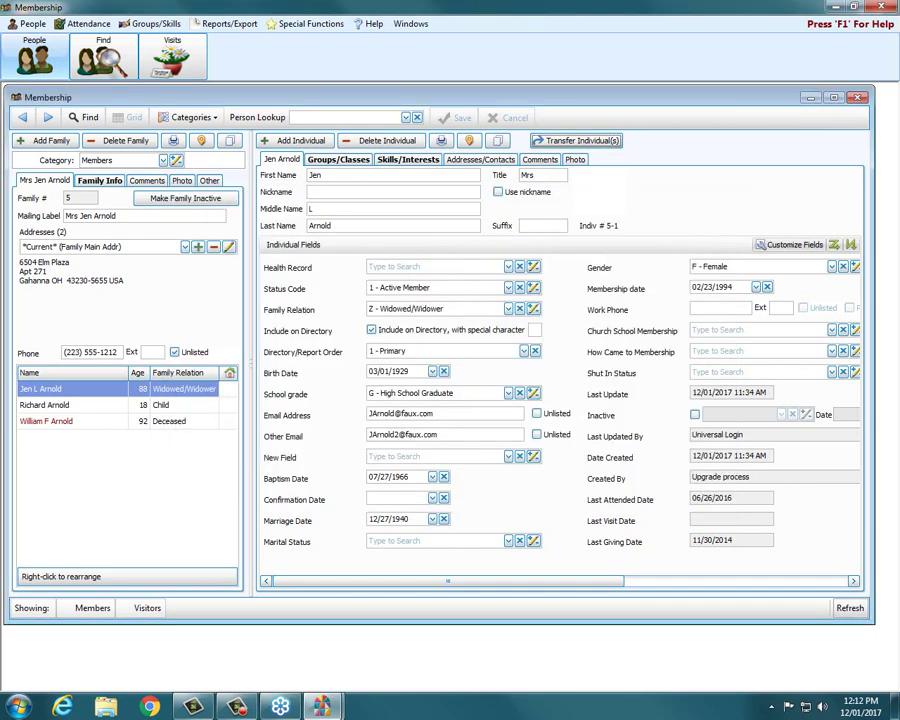
Maximize the inner Membership window so the individual's fields have more room
left_click(834, 97)
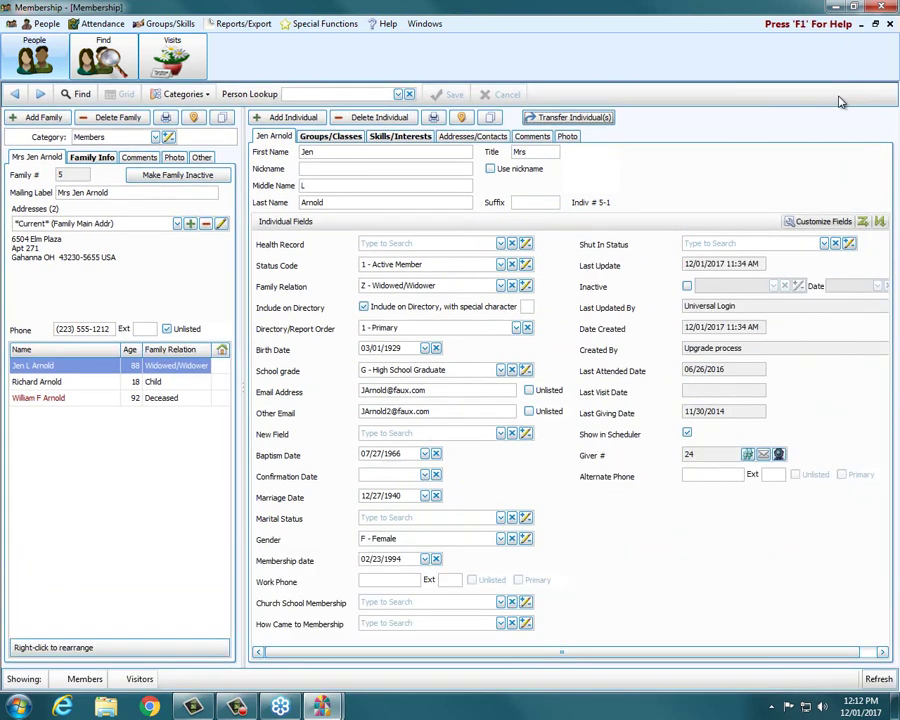